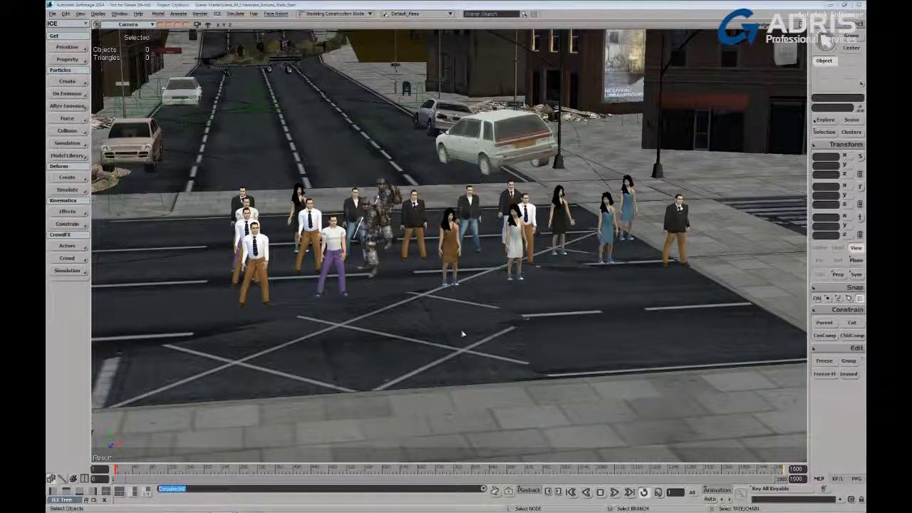
- Look over the city street scene and the group of crowd characters standing at the intersection
{"action": "key", "text": "p"}
{"action": "left_click_drag", "start_coordinate": [466, 342], "coordinate": [512, 266]}
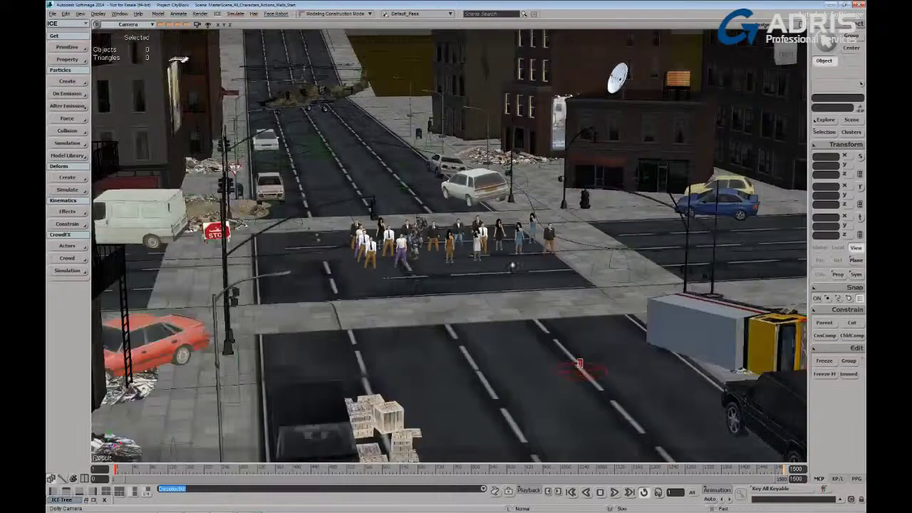
{"action": "middle_click_drag", "start_coordinate": [511, 266], "coordinate": [499, 240]}
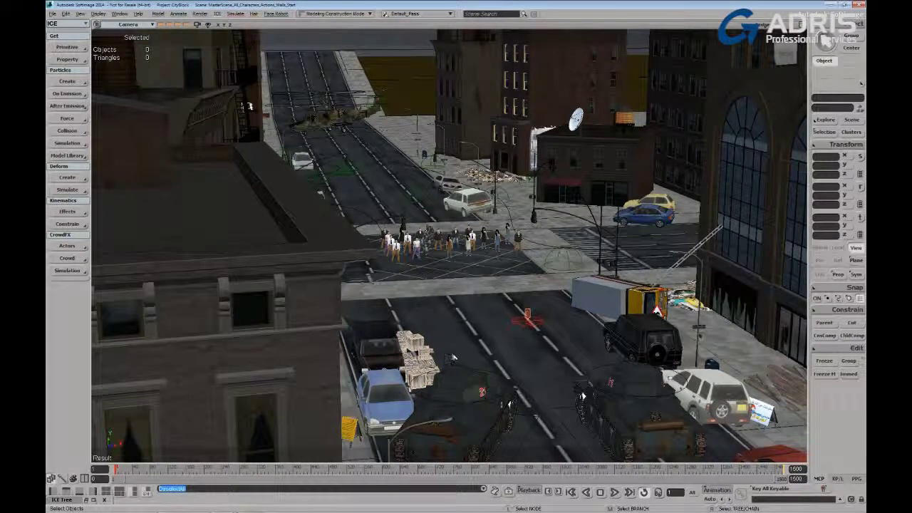
{"action": "key", "text": "p"}
{"action": "left_click_drag", "start_coordinate": [471, 222], "coordinate": [472, 333]}
{"action": "mouse_move", "coordinate": [472, 333]}
{"action": "middle_mouse_down"}
{"action": "mouse_move", "coordinate": [466, 361]}
{"action": "mouse_move", "coordinate": [481, 338]}
{"action": "middle_mouse_up"}
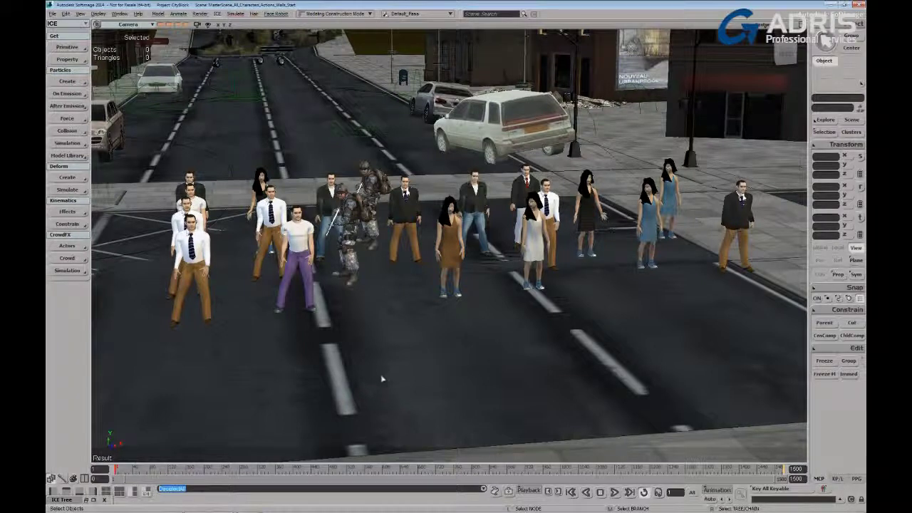
- Switch to the untitled scene, review the New Pedestrian Crowd command and list the Crowd model's contents in an explorer
{"action": "key", "text": "alt+Tab"}
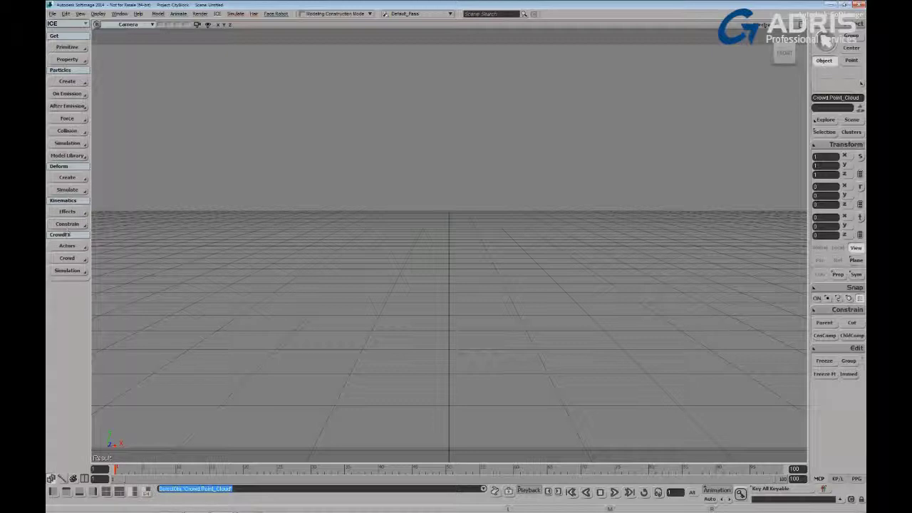
{"action": "left_click", "coordinate": [62, 274]}
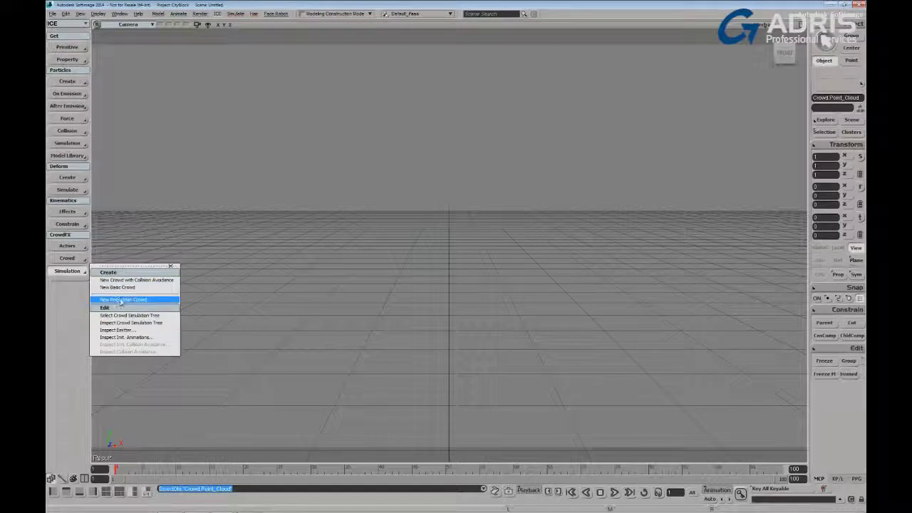
{"action": "left_click", "coordinate": [133, 302]}
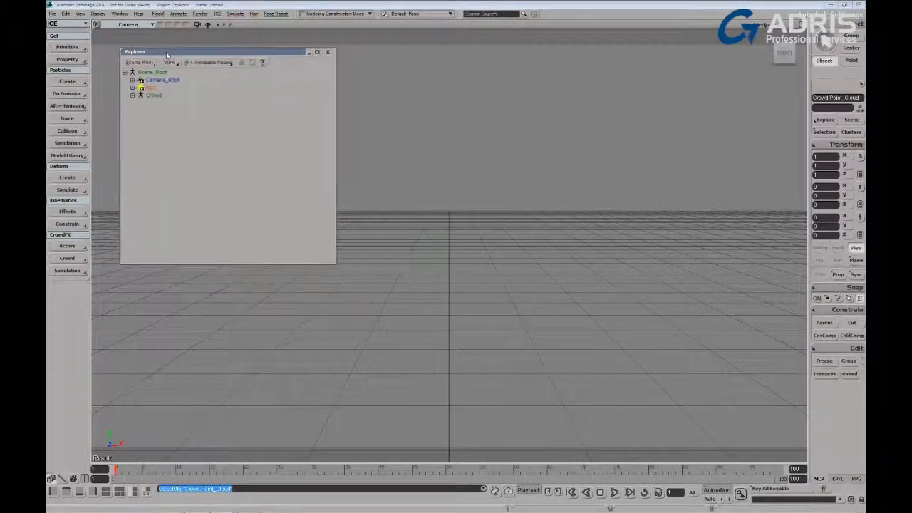
{"action": "left_click", "coordinate": [67, 270]}
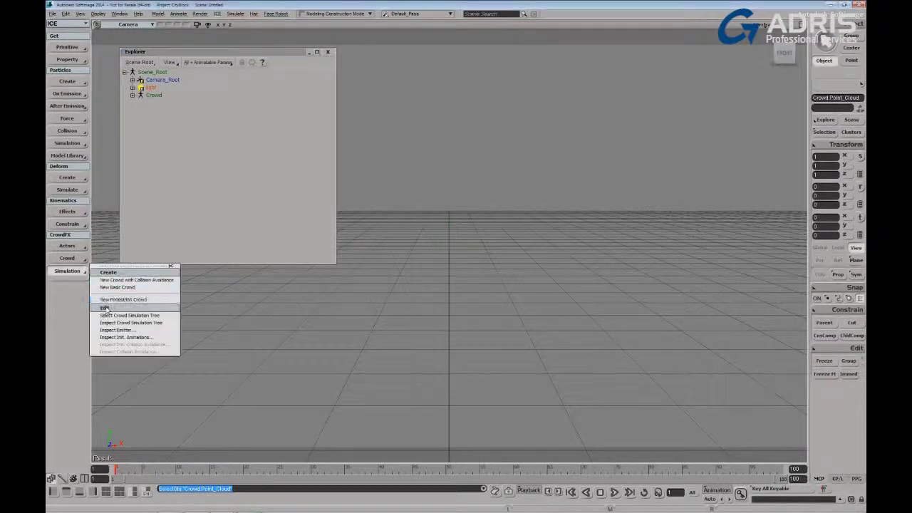
{"action": "left_click", "coordinate": [110, 300]}
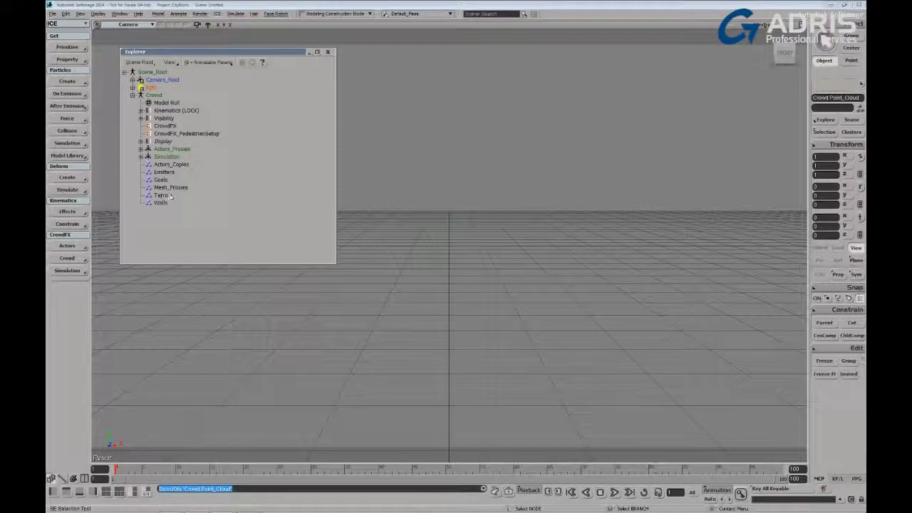
- Expand the Crowd model's Actors_Proxies and Simulation groups and show the CrowdFX_PedestrianSetup properties beside the explorer
{"action": "left_click", "coordinate": [141, 149]}
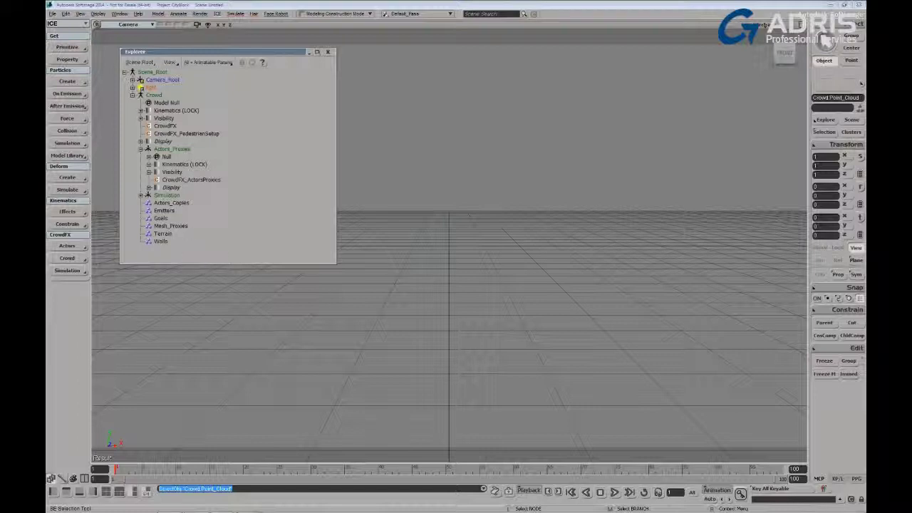
{"action": "double_click", "coordinate": [182, 133]}
{"action": "left_click_drag", "start_coordinate": [171, 75], "coordinate": [390, 58]}
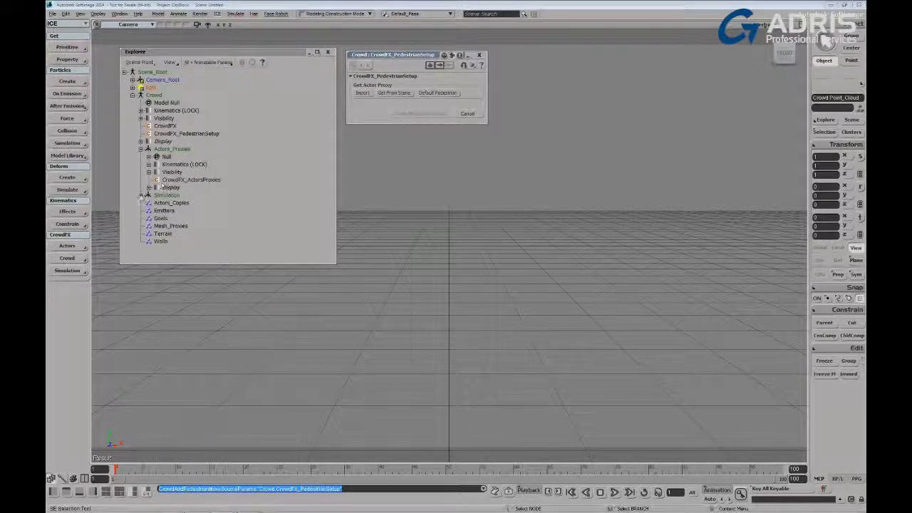
{"action": "left_click", "coordinate": [141, 194]}
{"action": "scroll", "coordinate": [266, 195], "scroll_direction": "down", "scroll_amount": 2}
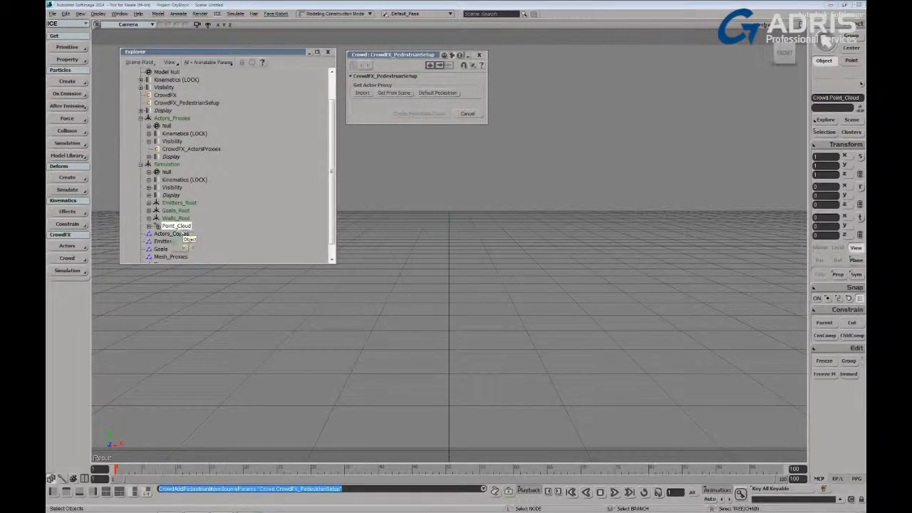
- Open the ICE Tree for Crowd.Point_Cloud, enlarge its window and widen the operator list to show full names
{"action": "key", "text": "alt+9"}
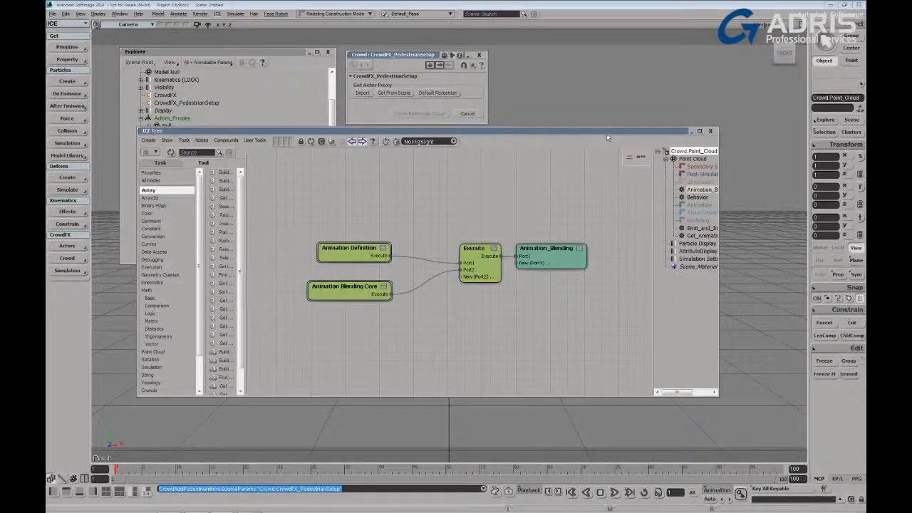
{"action": "left_click_drag", "start_coordinate": [606, 132], "coordinate": [541, 112]}
{"action": "left_click_drag", "start_coordinate": [651, 376], "coordinate": [808, 412]}
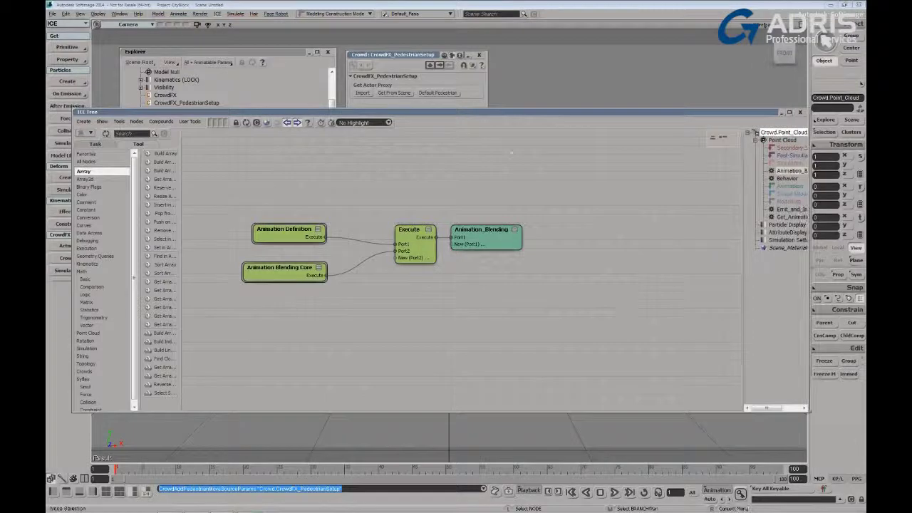
{"action": "left_click_drag", "start_coordinate": [490, 113], "coordinate": [465, 108]}
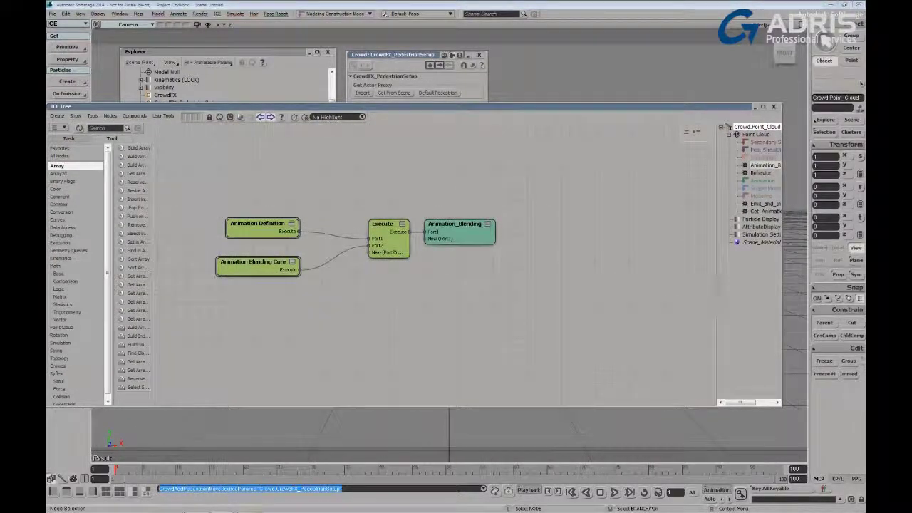
{"action": "left_click_drag", "start_coordinate": [717, 287], "coordinate": [672, 288]}
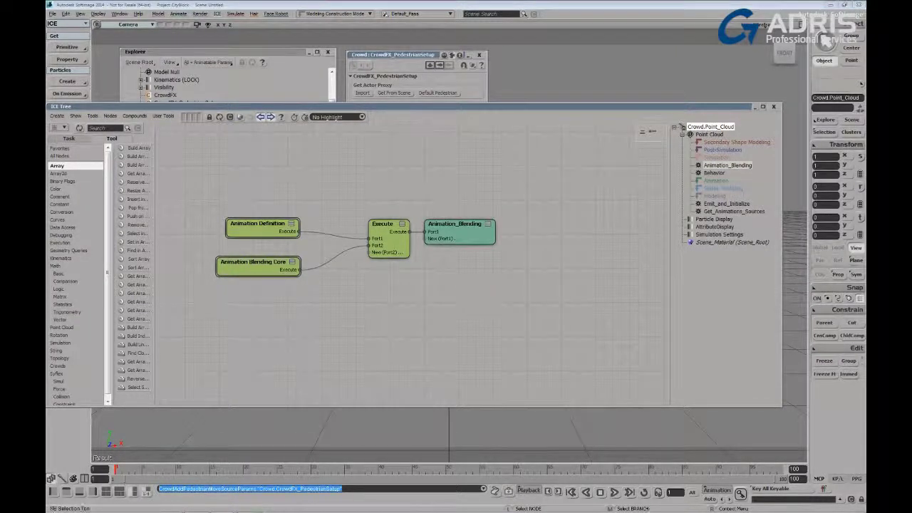
- Examine the Get_Animations_Sources tree and the inside of its Get Animation Sources Core compound
{"action": "left_click", "coordinate": [721, 211]}
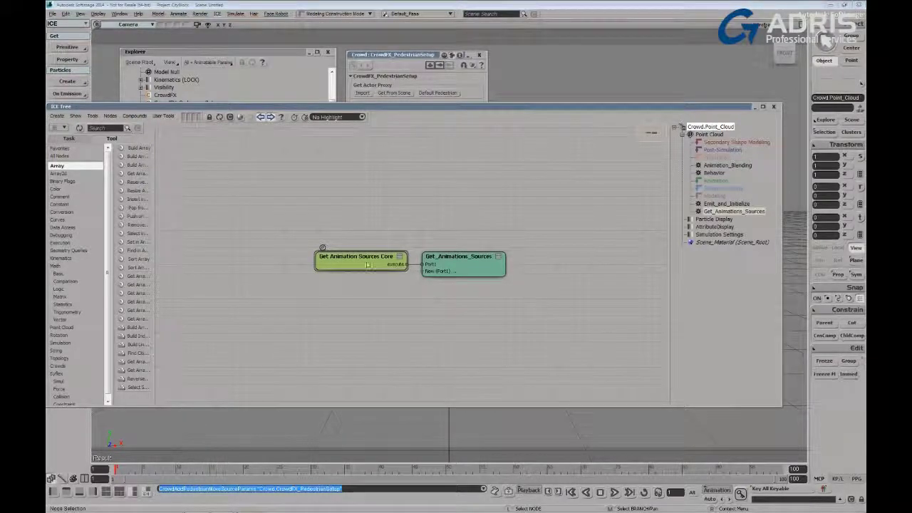
{"action": "left_click_drag", "start_coordinate": [323, 251], "coordinate": [300, 249]}
{"action": "key", "text": "ctrl+e"}
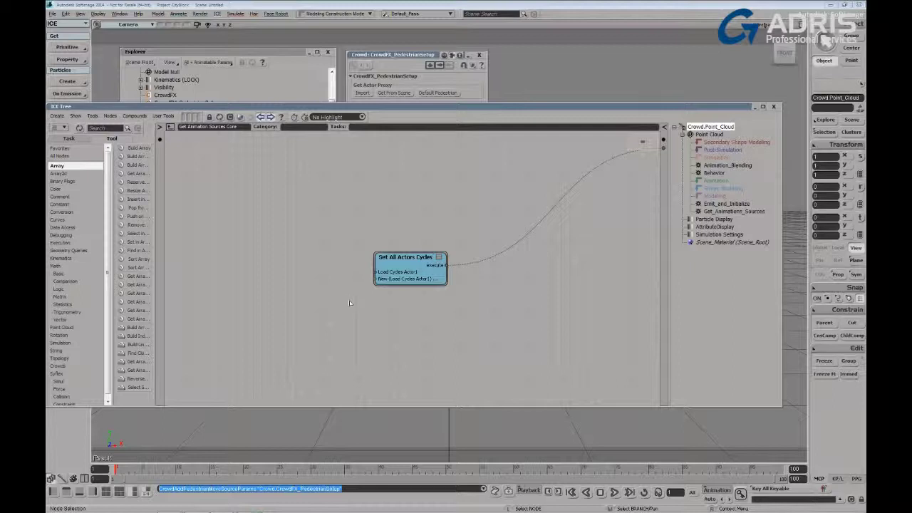
{"action": "left_click", "coordinate": [173, 127]}
- Examine the Emit_and_Initialize tree's emission, collision avoidance and move locomotion nodes, shifting nodes slightly as needed
{"action": "left_click", "coordinate": [717, 204]}
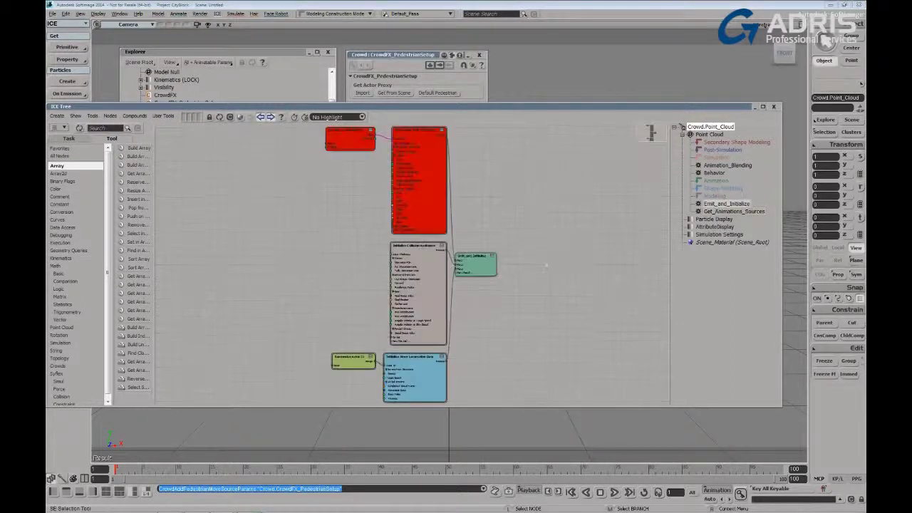
{"action": "middle_click_drag", "start_coordinate": [523, 251], "coordinate": [561, 313]}
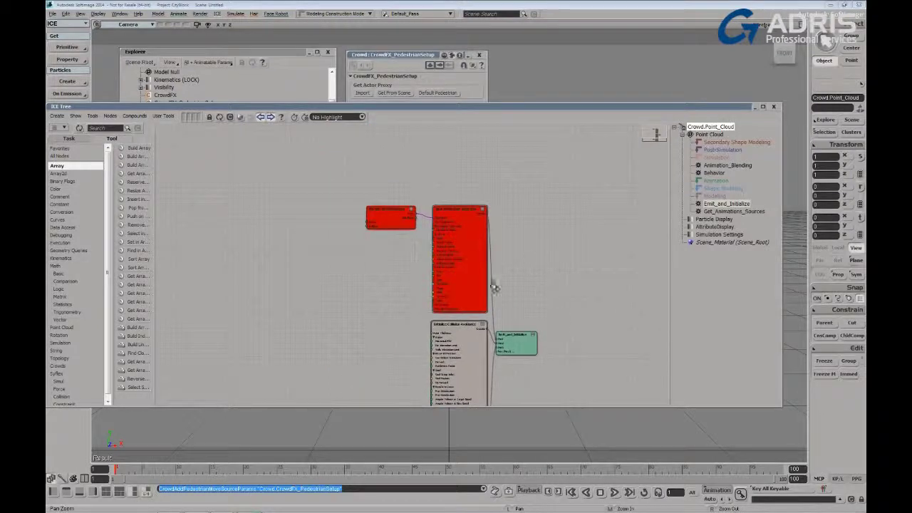
{"action": "scroll", "coordinate": [527, 285], "scroll_direction": "up", "scroll_amount": 3}
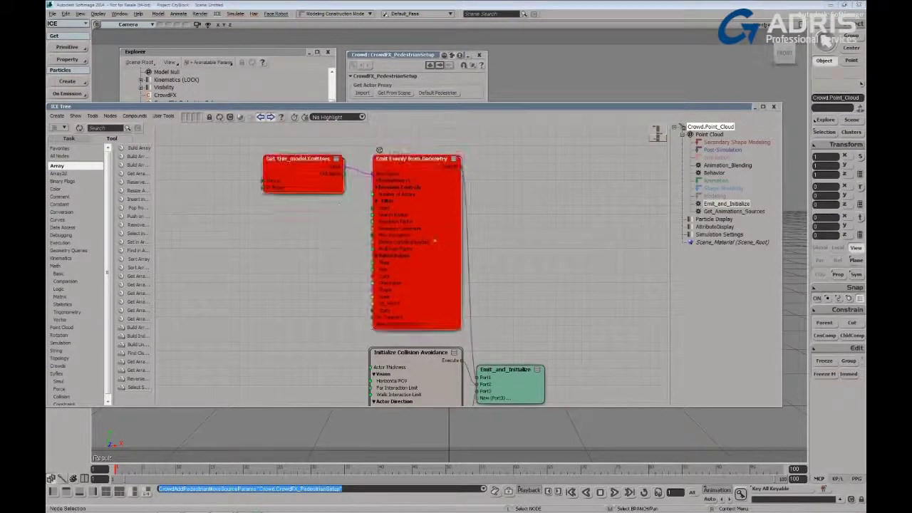
{"action": "left_click_drag", "start_coordinate": [418, 279], "coordinate": [413, 268]}
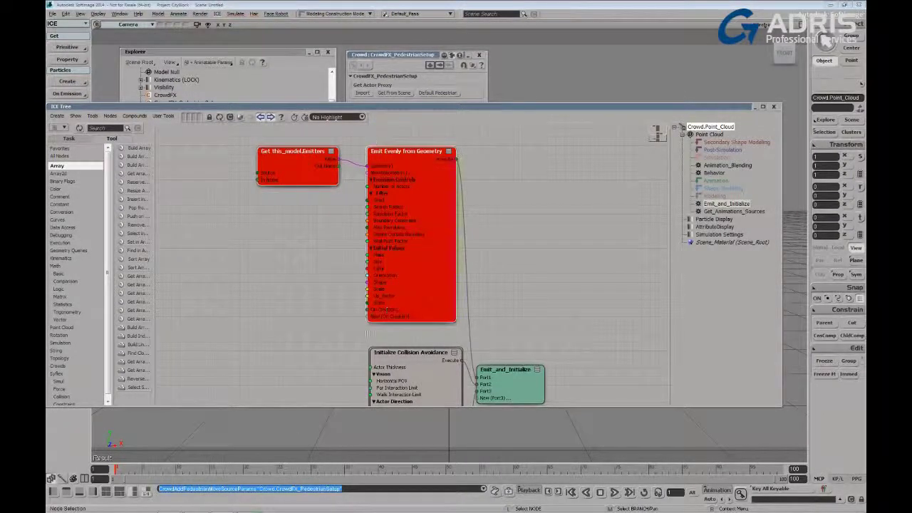
{"action": "middle_click_drag", "start_coordinate": [332, 337], "coordinate": [338, 176]}
{"action": "left_click_drag", "start_coordinate": [415, 258], "coordinate": [393, 268]}
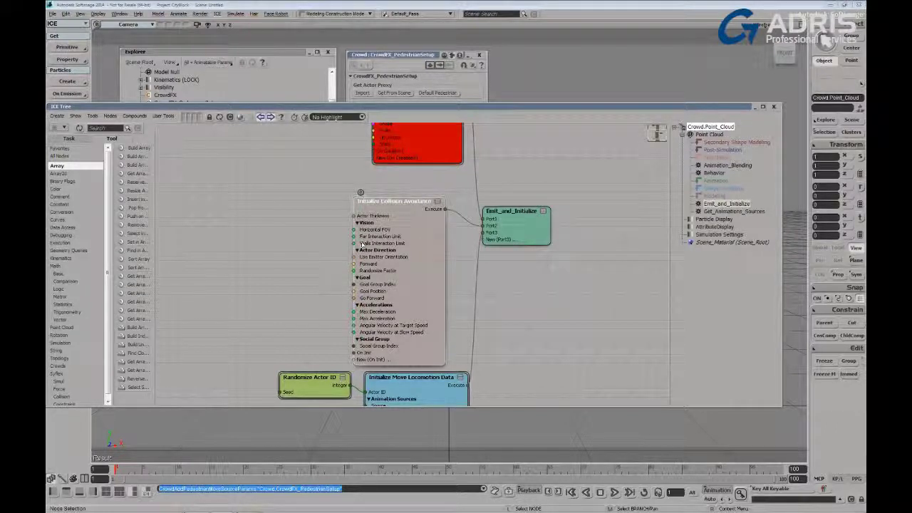
{"action": "middle_click_drag", "start_coordinate": [324, 298], "coordinate": [342, 265]}
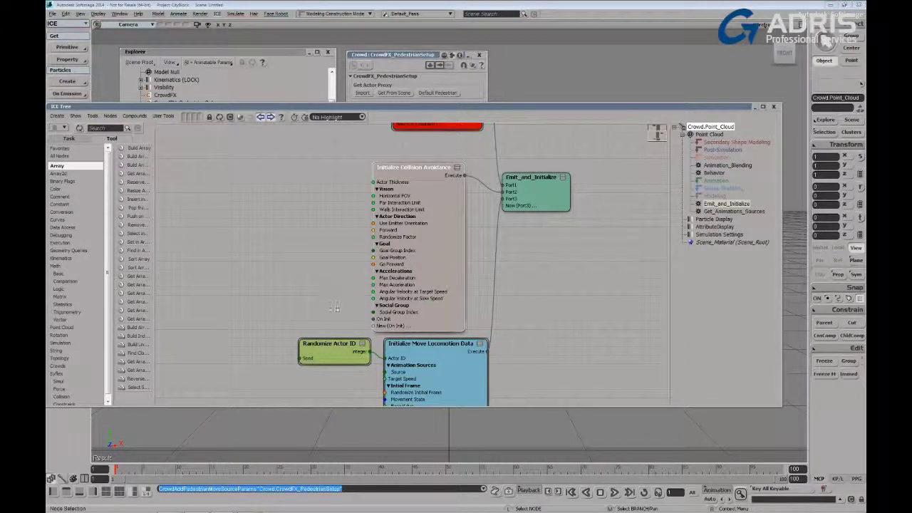
{"action": "left_click_drag", "start_coordinate": [396, 278], "coordinate": [411, 269]}
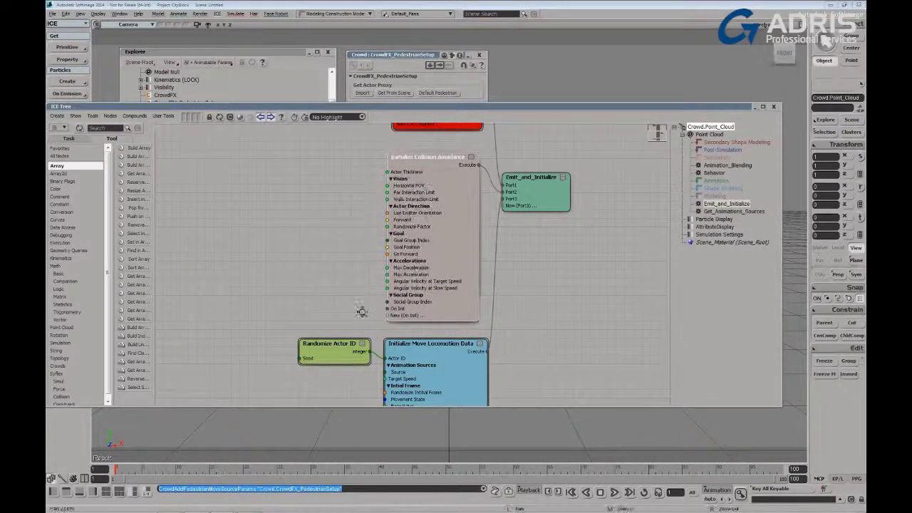
{"action": "middle_click_drag", "start_coordinate": [362, 313], "coordinate": [374, 252]}
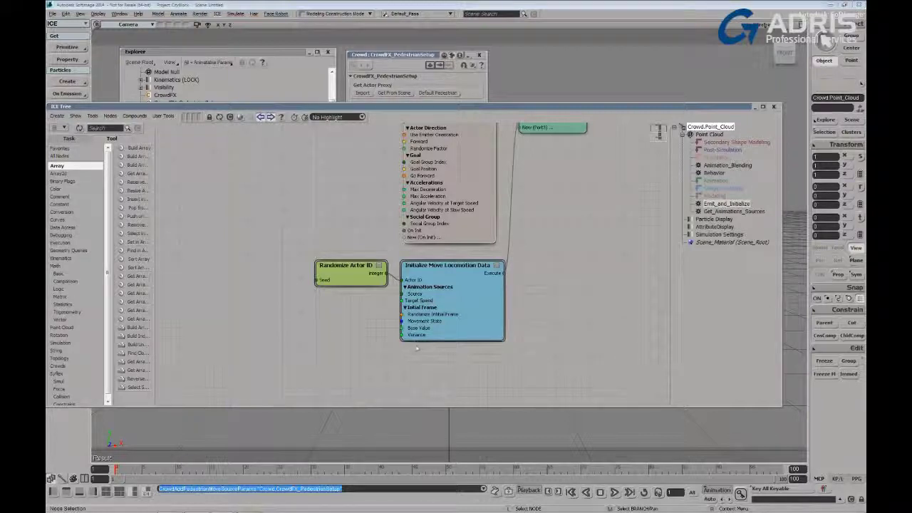
- Compare the Behavior and Animation_Blending trees and look inside the Animation Definition compound
{"action": "left_click", "coordinate": [714, 173]}
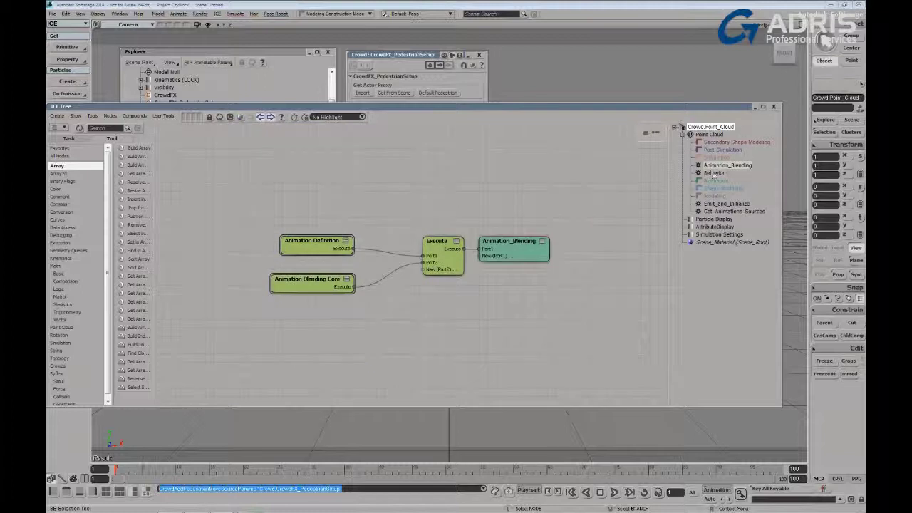
{"action": "left_click", "coordinate": [714, 173]}
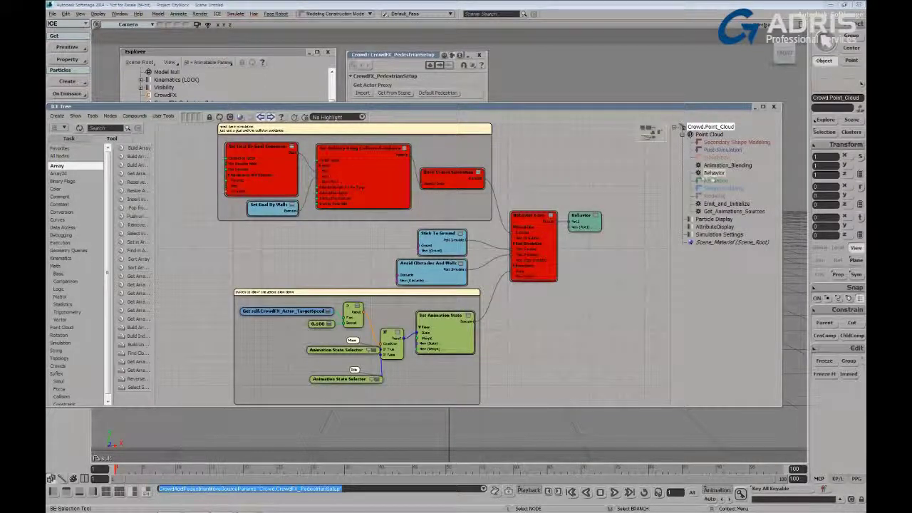
{"action": "left_click", "coordinate": [718, 166]}
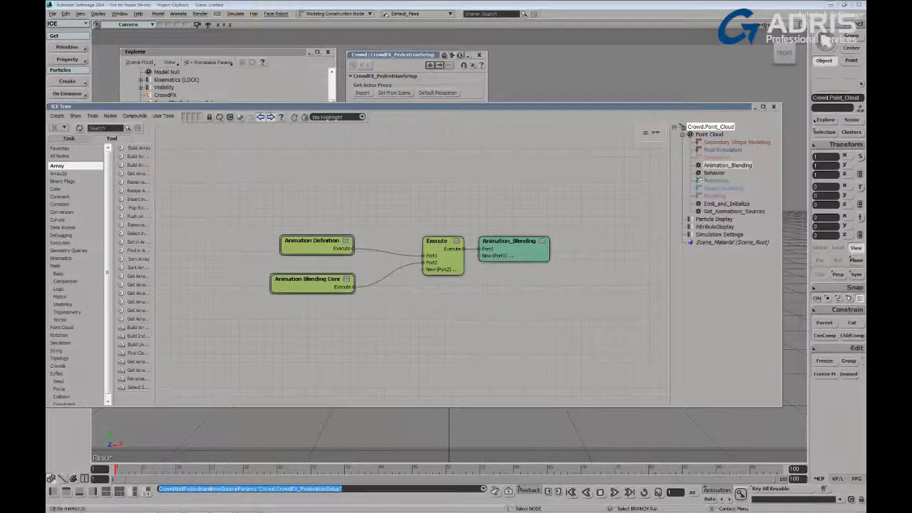
{"action": "key", "text": "z"}
{"action": "left_click_drag", "start_coordinate": [271, 265], "coordinate": [327, 279]}
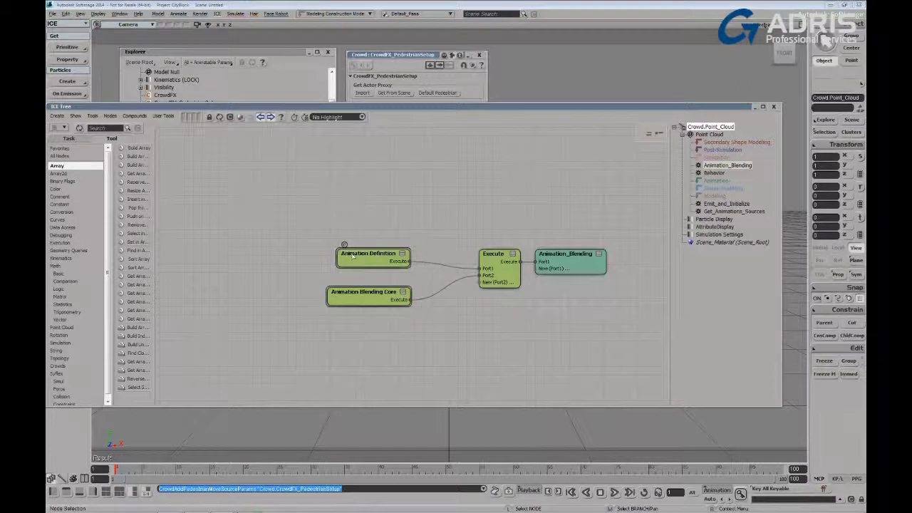
{"action": "left_click", "coordinate": [402, 253]}
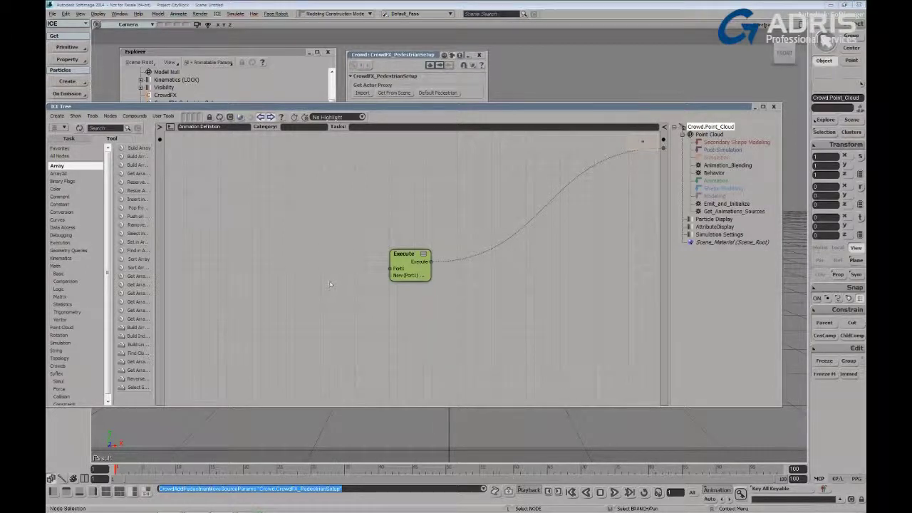
- Examine the Behavior tree, shifting the Behavior, Behavior Core and Basic Crowd Simulation nodes slightly within the graph
{"action": "left_click", "coordinate": [711, 177]}
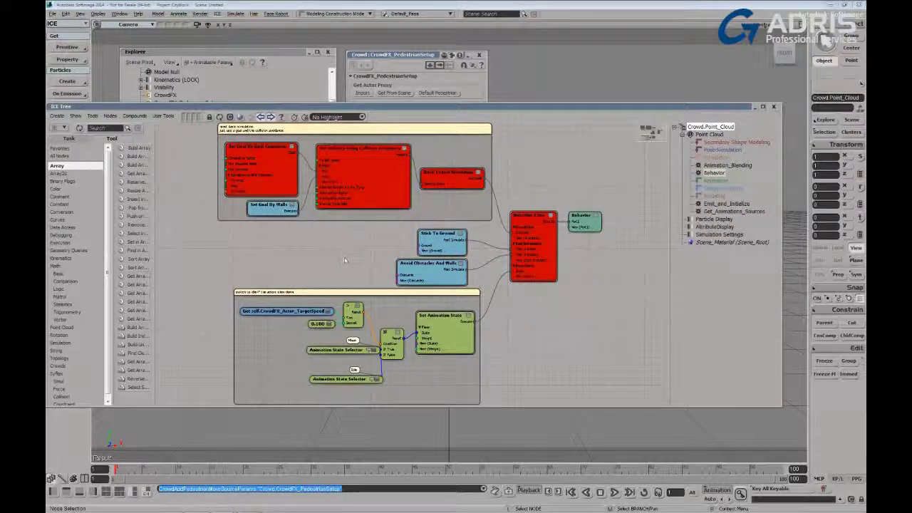
{"action": "key", "text": "z"}
{"action": "middle_click_drag", "start_coordinate": [338, 259], "coordinate": [553, 268]}
{"action": "left_click_drag", "start_coordinate": [627, 324], "coordinate": [567, 340]}
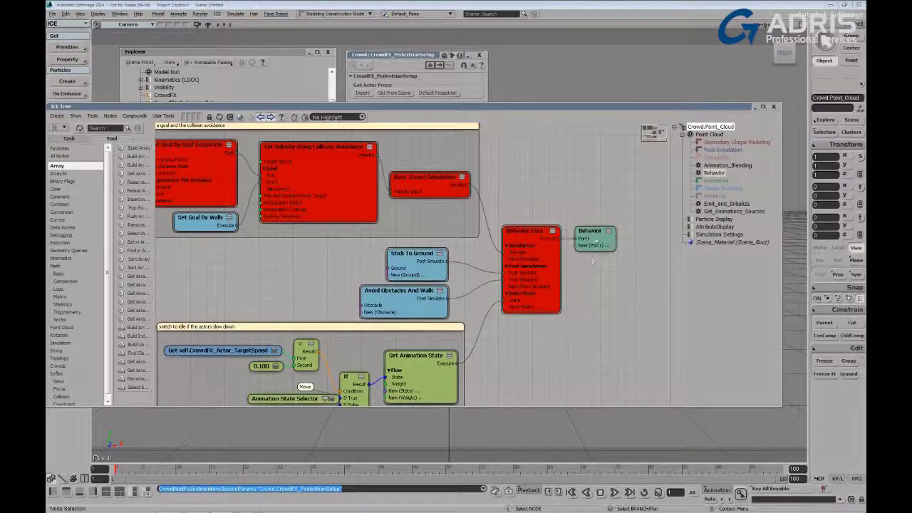
{"action": "left_click_drag", "start_coordinate": [594, 238], "coordinate": [621, 221]}
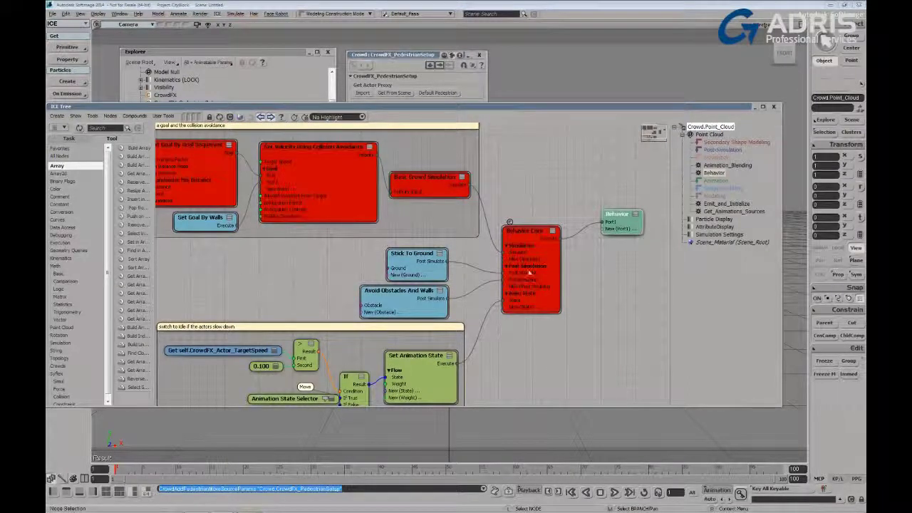
{"action": "left_click_drag", "start_coordinate": [525, 270], "coordinate": [534, 268]}
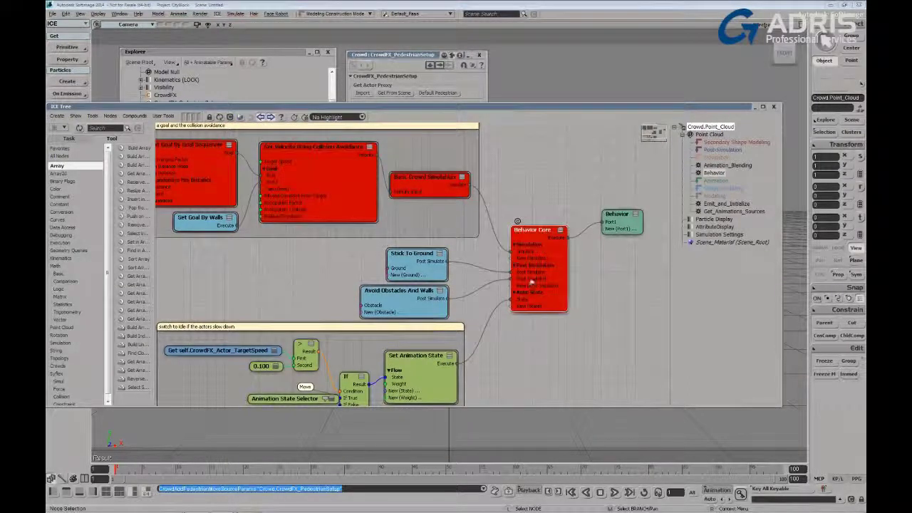
{"action": "left_click_drag", "start_coordinate": [434, 190], "coordinate": [437, 192]}
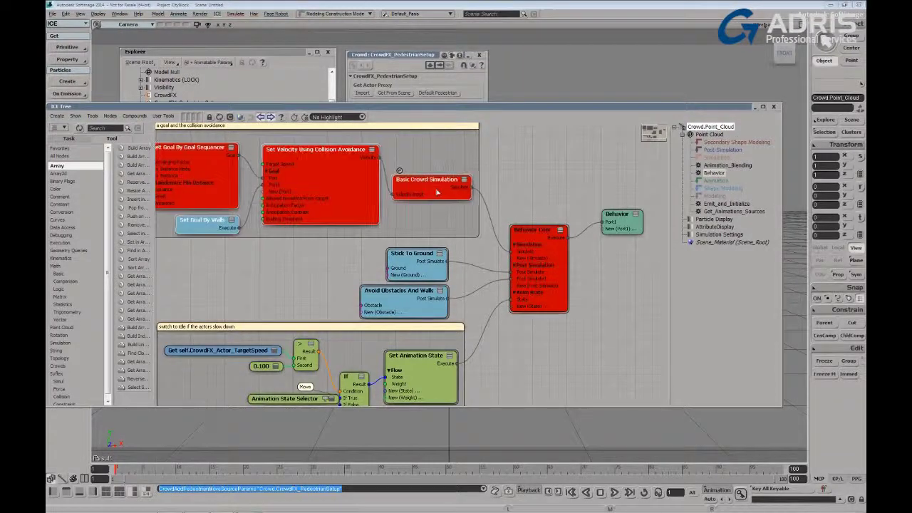
- Examine the inputs of the Behavior Core node, shifting the Stick To Ground and Avoid Obstacles And Walls nodes slightly
{"action": "middle_click_drag", "start_coordinate": [314, 229], "coordinate": [346, 229]}
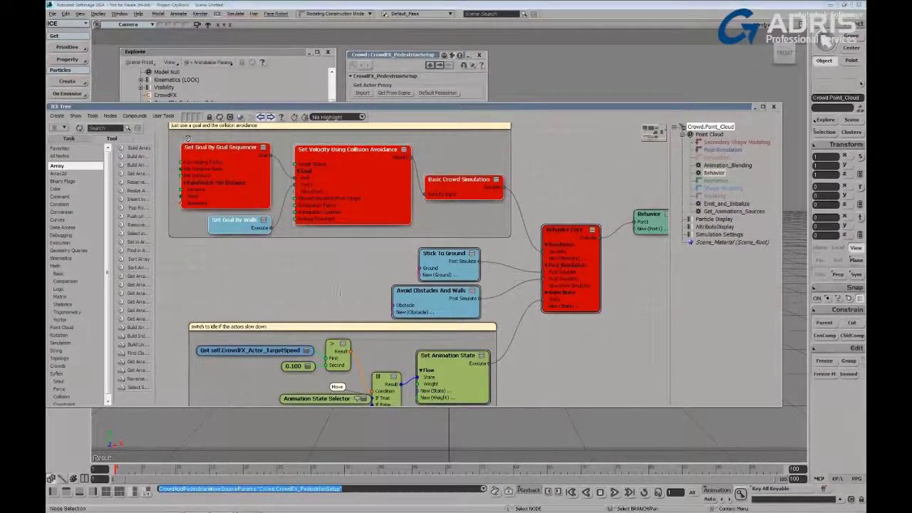
{"action": "middle_click_drag", "start_coordinate": [450, 381], "coordinate": [449, 380]}
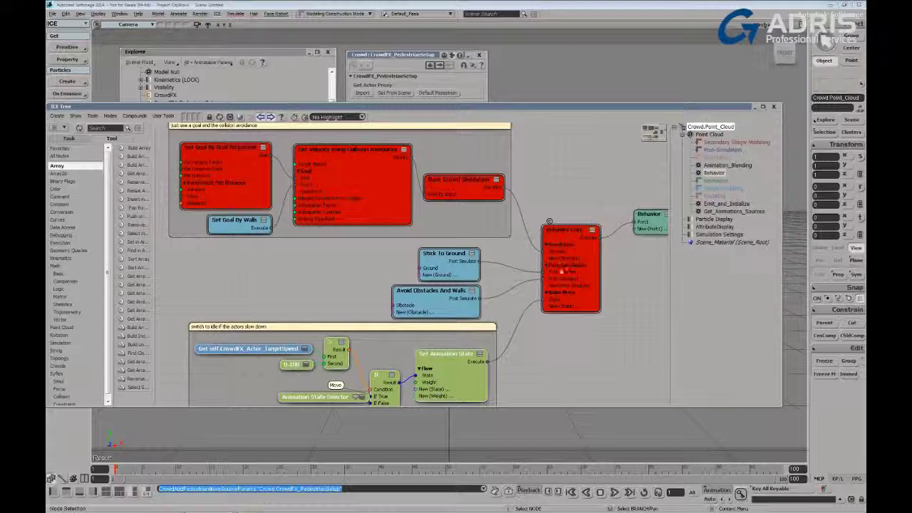
{"action": "left_click_drag", "start_coordinate": [438, 263], "coordinate": [418, 236]}
{"action": "left_click_drag", "start_coordinate": [423, 295], "coordinate": [420, 291]}
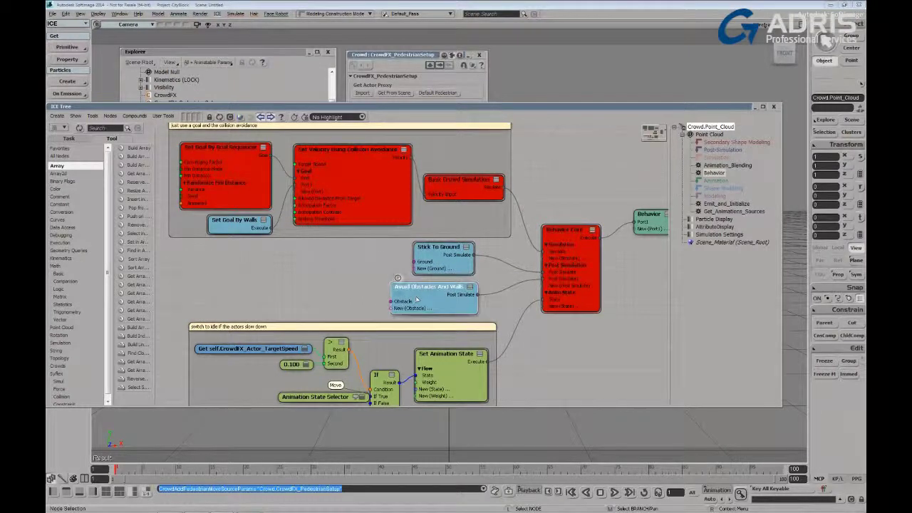
- Examine the switch-to-idle section, inspecting the Move state selector's properties and shifting both Animation State Selector nodes slightly away from the If node
{"action": "middle_click_drag", "start_coordinate": [344, 295], "coordinate": [395, 237]}
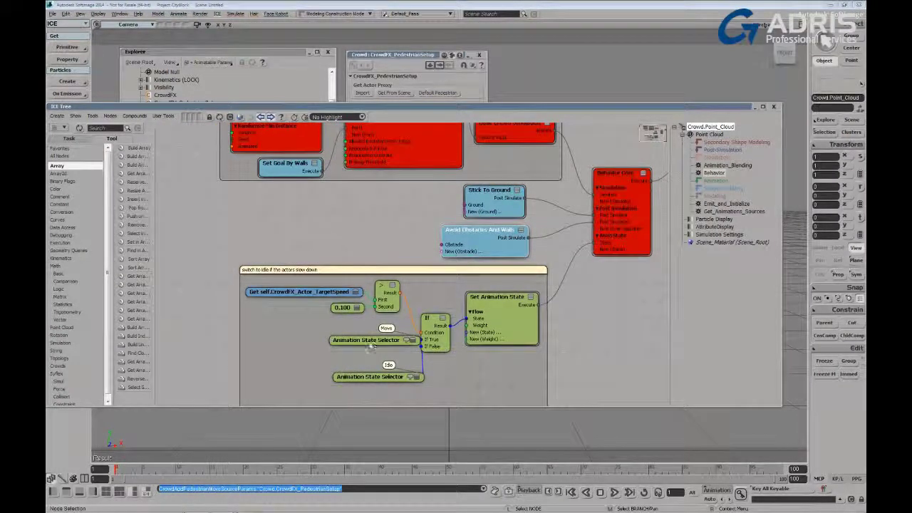
{"action": "left_click_drag", "start_coordinate": [372, 345], "coordinate": [338, 346]}
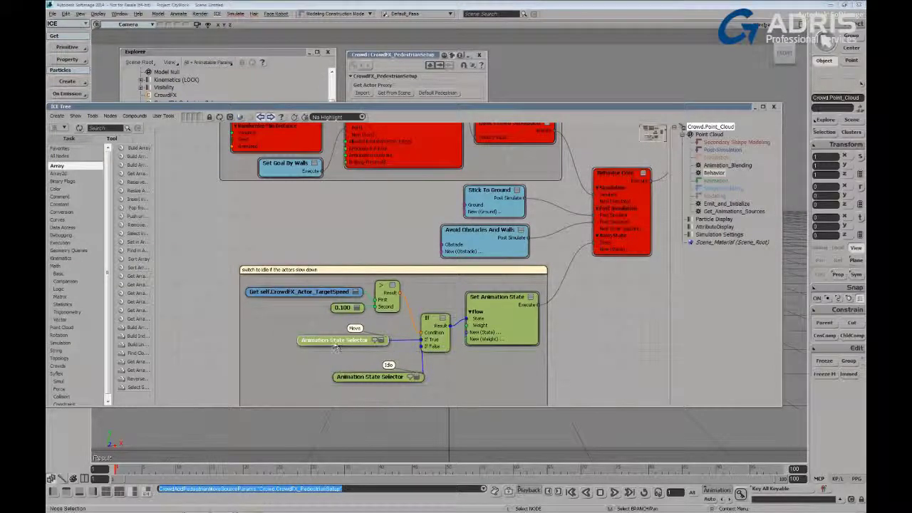
{"action": "double_click", "coordinate": [337, 348]}
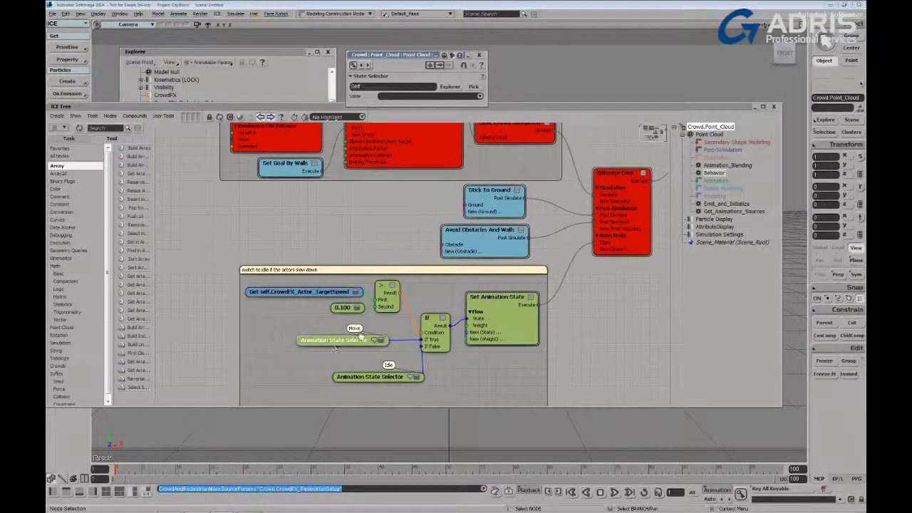
{"action": "left_click_drag", "start_coordinate": [367, 378], "coordinate": [344, 377]}
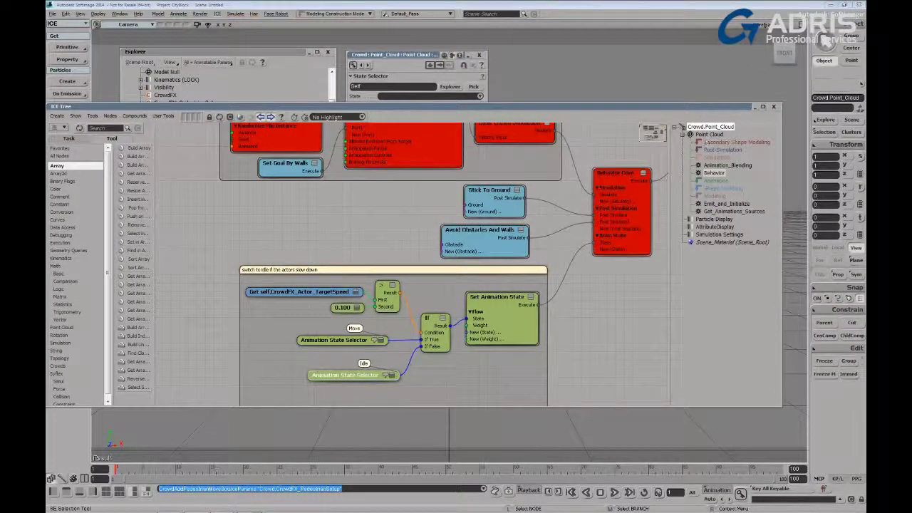
- Close the ICE Tree and bring up the crowd's CrowdFX_PedestrianSetup properties with the Explorer moved clear of them
{"action": "left_click", "coordinate": [774, 107]}
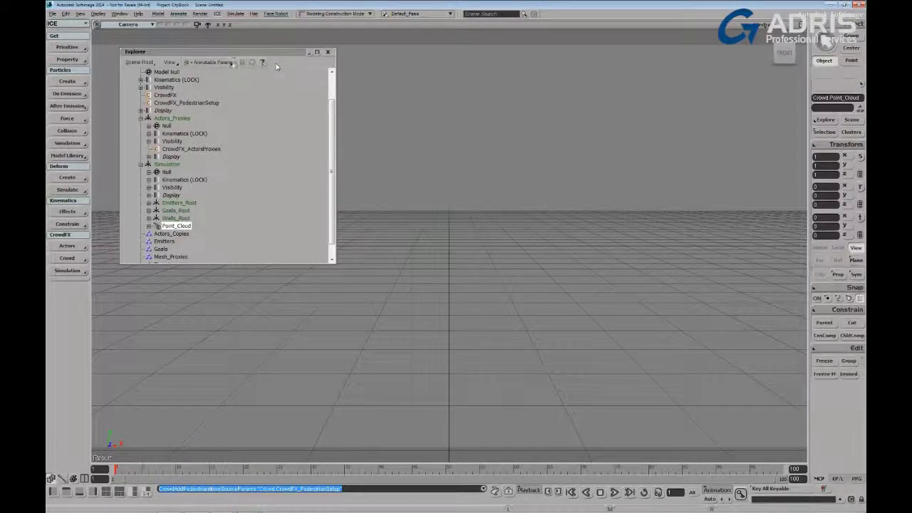
{"action": "scroll", "coordinate": [247, 102], "scroll_direction": "up", "scroll_amount": 2}
{"action": "left_click", "coordinate": [149, 134]}
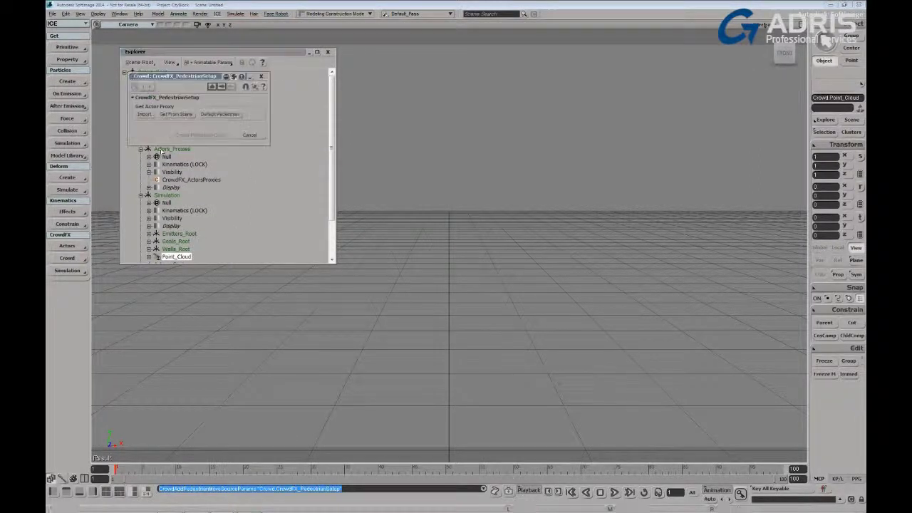
{"action": "left_click", "coordinate": [85, 270]}
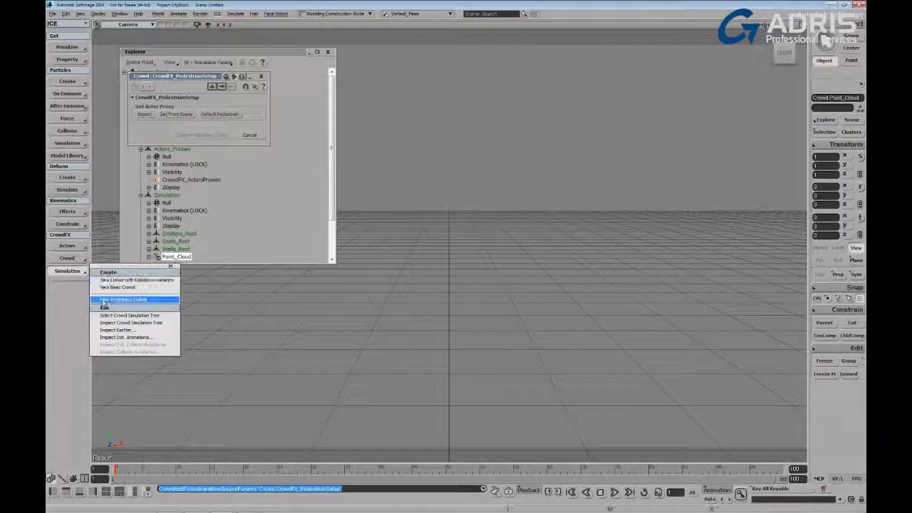
{"action": "left_click", "coordinate": [136, 300]}
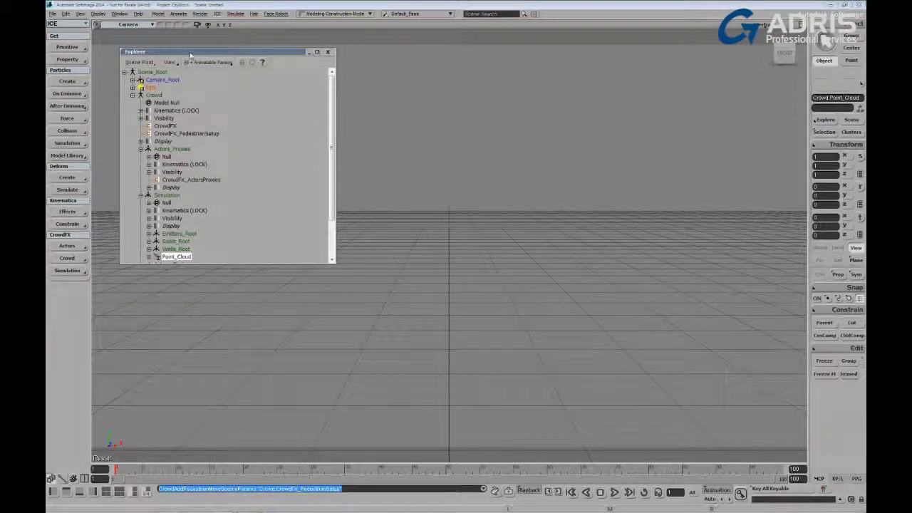
{"action": "left_click_drag", "start_coordinate": [191, 55], "coordinate": [339, 57]}
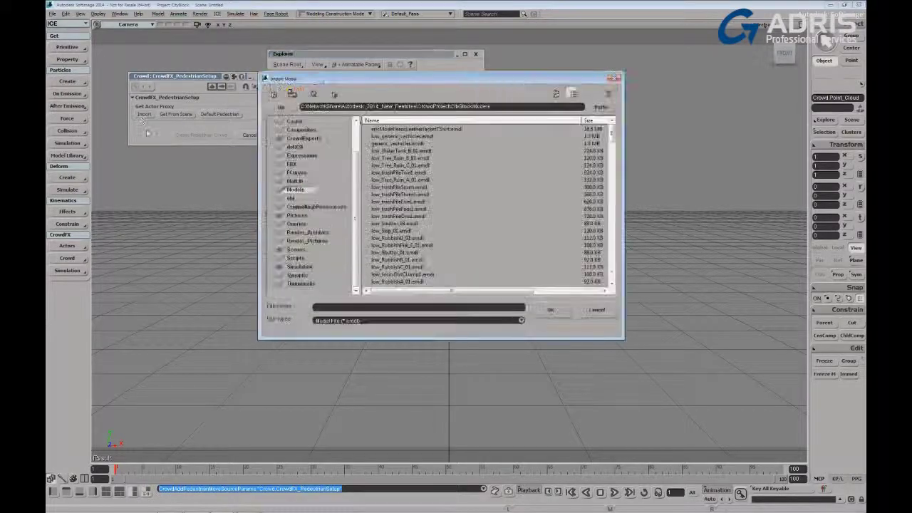
- Import the model ericModelJeansLeatherJacketTShirt.emdl as the first actor proxy for the pedestrian crowd
{"action": "left_click", "coordinate": [144, 114]}
{"action": "left_click", "coordinate": [382, 129]}
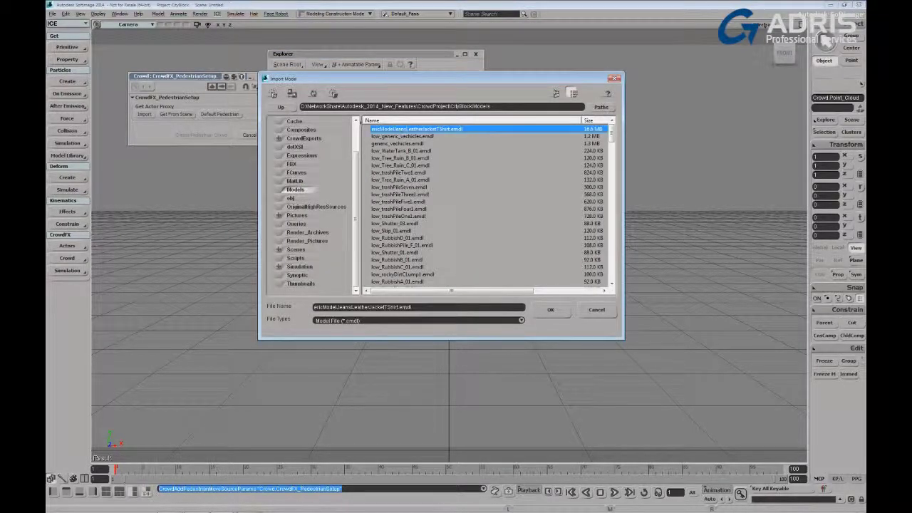
{"action": "left_click", "coordinate": [547, 309]}
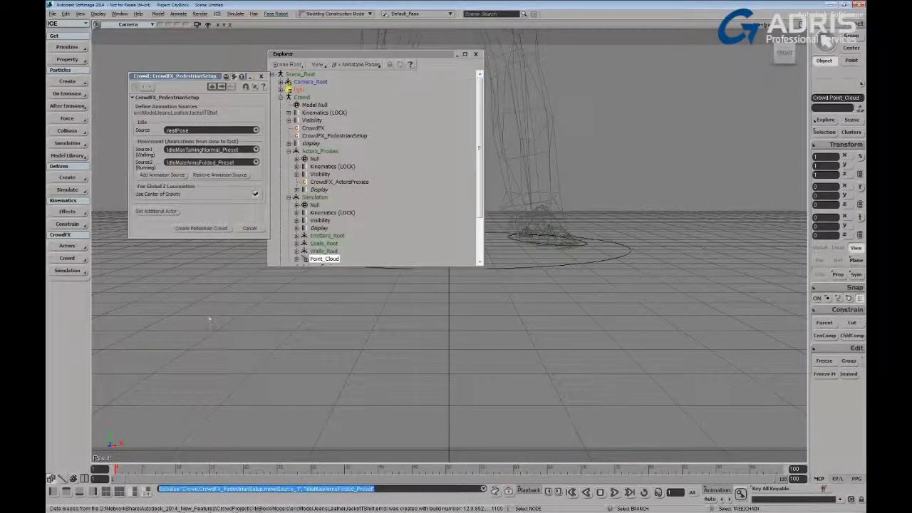
- Set the male actor's idle source to IdleManTalkingNormal_Preset, walking to MaleWalk_33_Preset and running to MaleRun_21_Preset
{"action": "left_click_drag", "start_coordinate": [191, 77], "coordinate": [570, 124]}
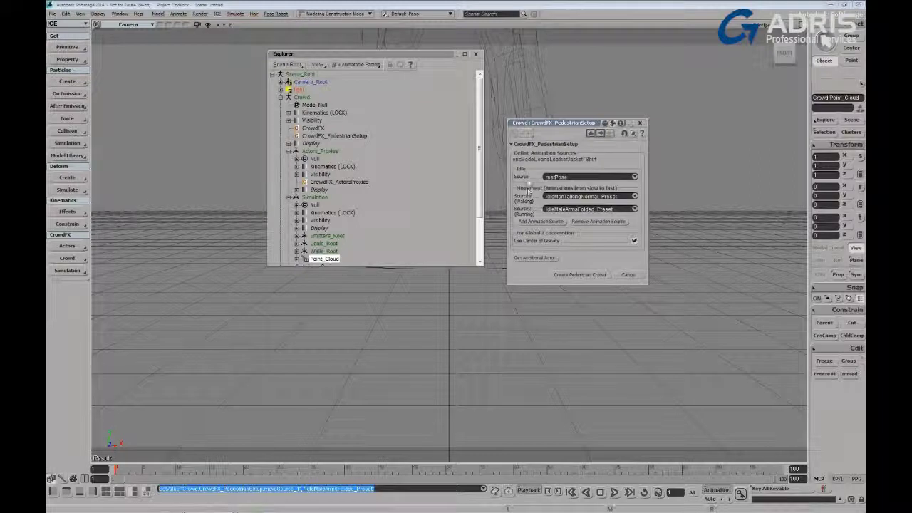
{"action": "left_click", "coordinate": [572, 178]}
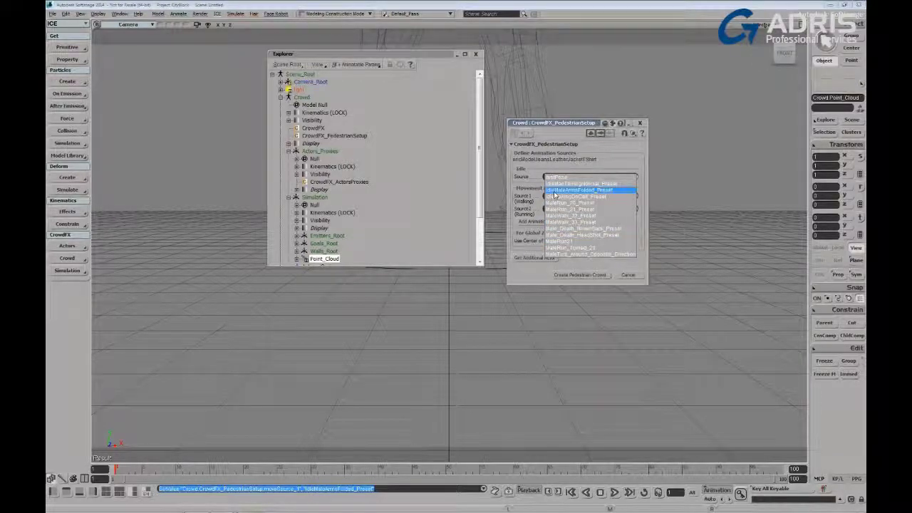
{"action": "left_click", "coordinate": [579, 183]}
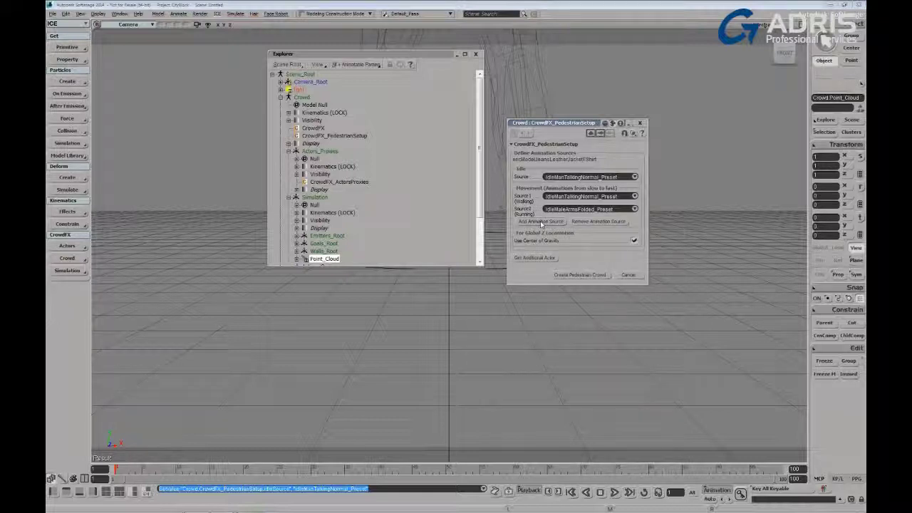
{"action": "left_click", "coordinate": [554, 197]}
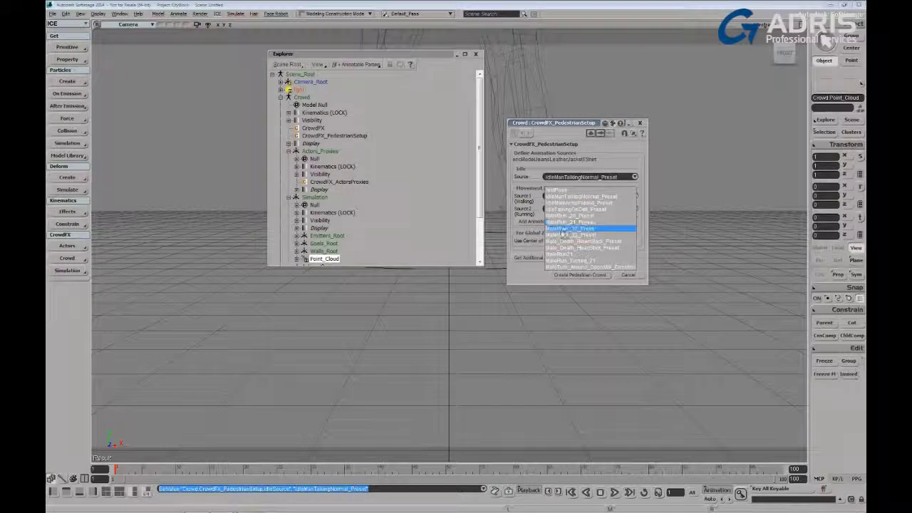
{"action": "left_click", "coordinate": [567, 235]}
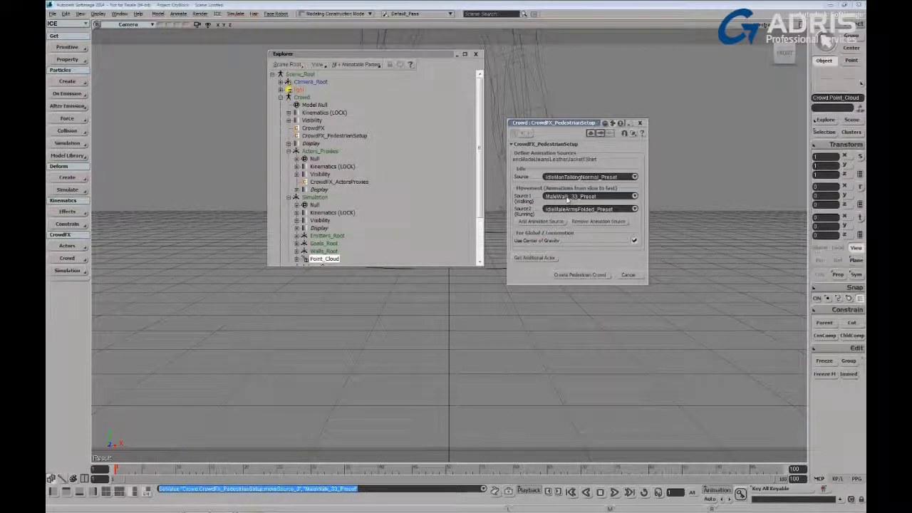
{"action": "left_click", "coordinate": [568, 198]}
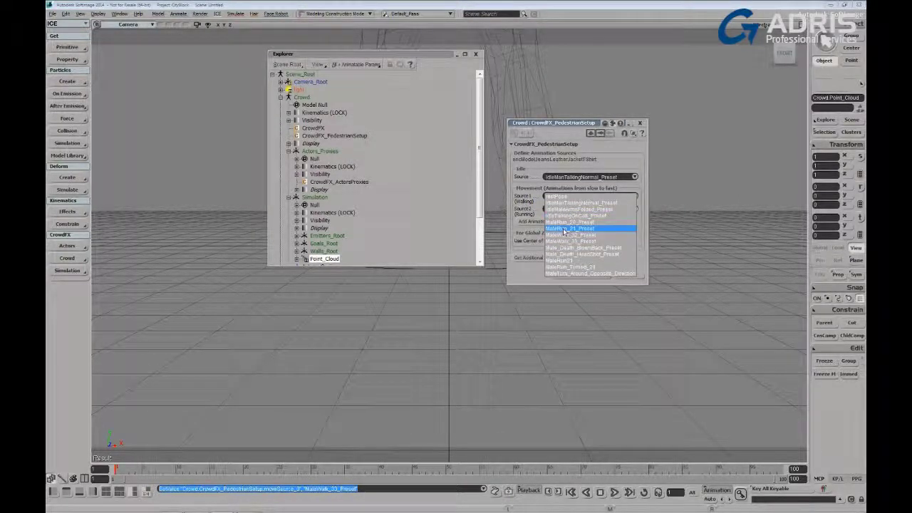
{"action": "left_click", "coordinate": [565, 229]}
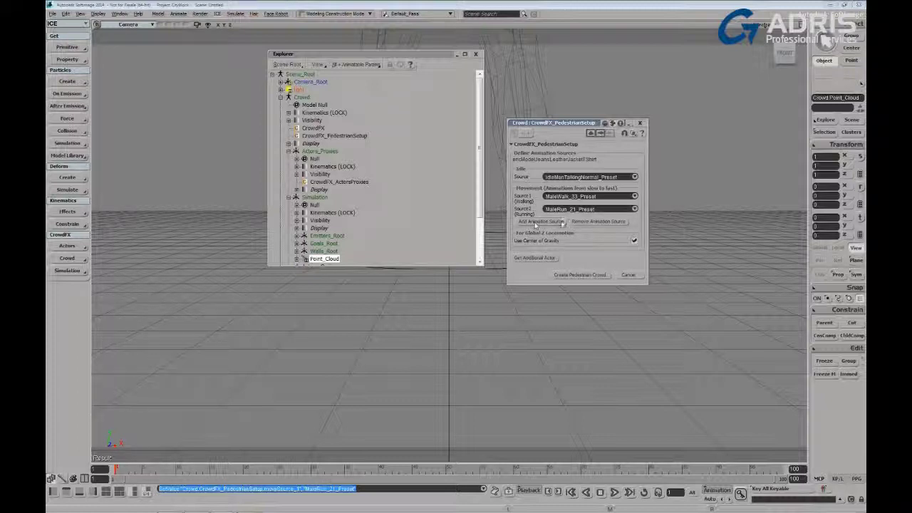
- Try a third movement animation source set to MaleRun_Turned_21 for the male actor, and remove that source again
{"action": "left_click", "coordinate": [531, 226]}
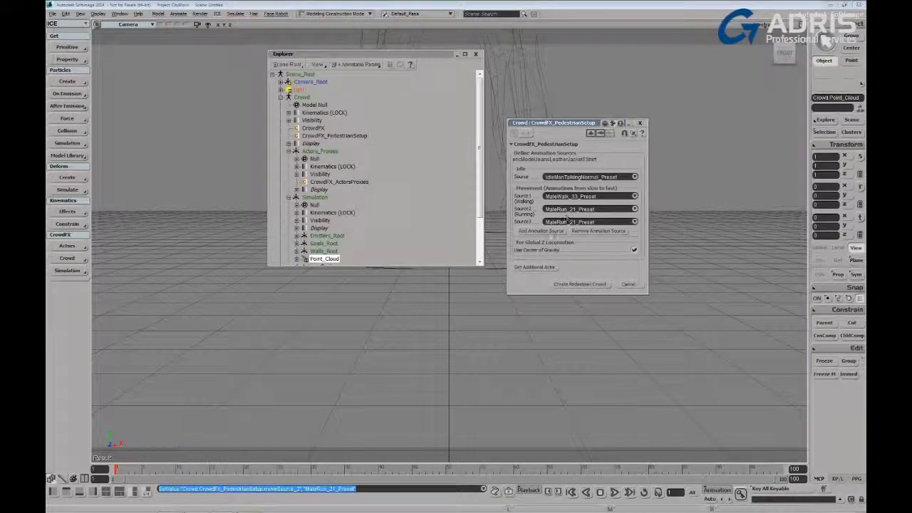
{"action": "left_click", "coordinate": [556, 222]}
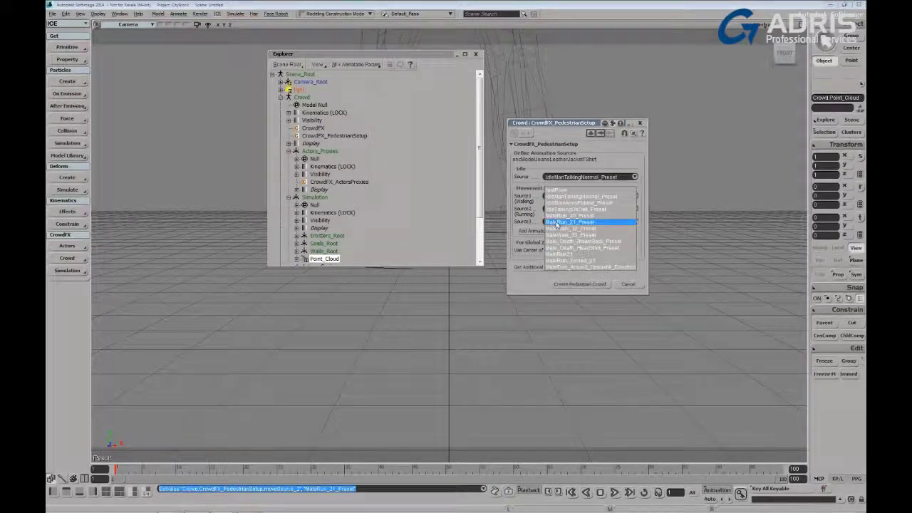
{"action": "left_click", "coordinate": [554, 262]}
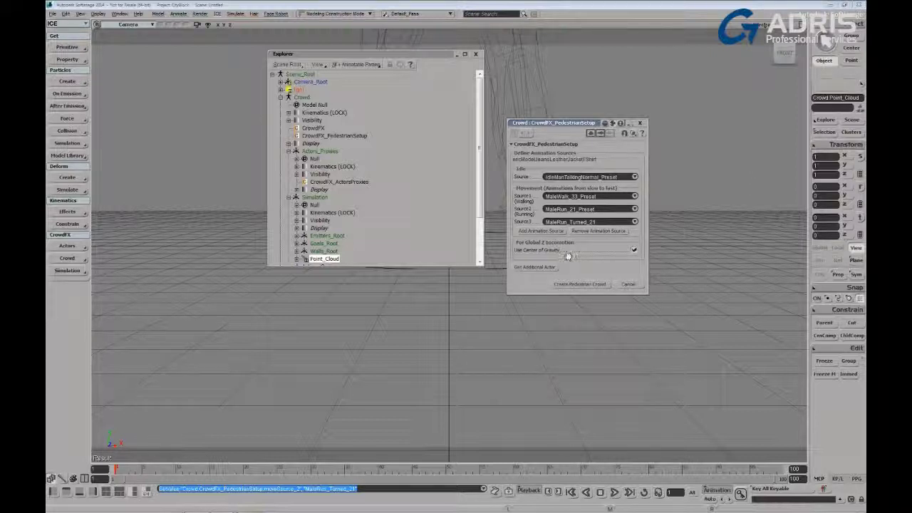
{"action": "left_click", "coordinate": [584, 231]}
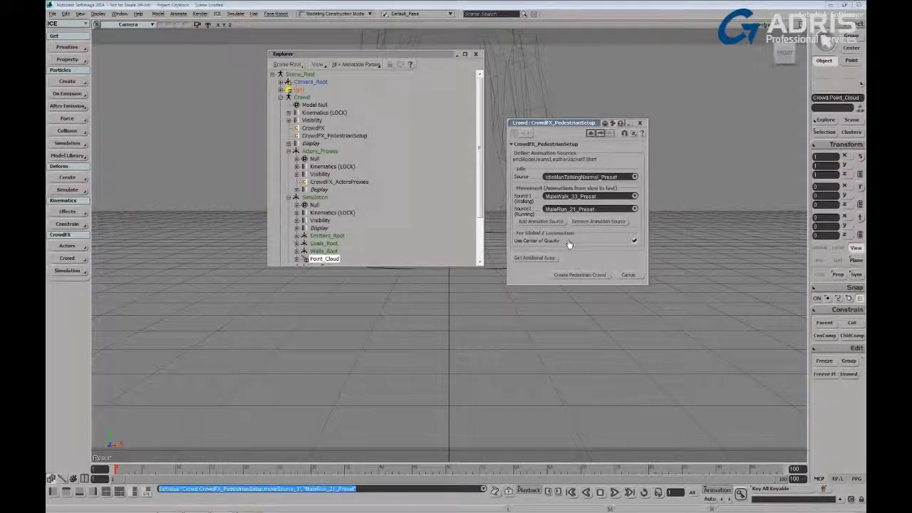
- Request an additional actor and frame the whole imported male character in the camera view, with the Explorer moved out of its way
{"action": "left_click", "coordinate": [529, 259]}
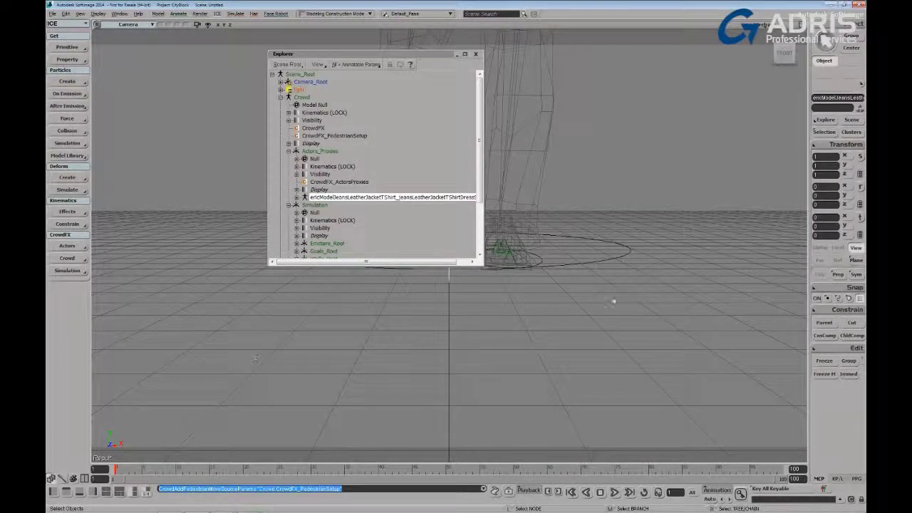
{"action": "left_click_drag", "start_coordinate": [558, 238], "coordinate": [598, 338]}
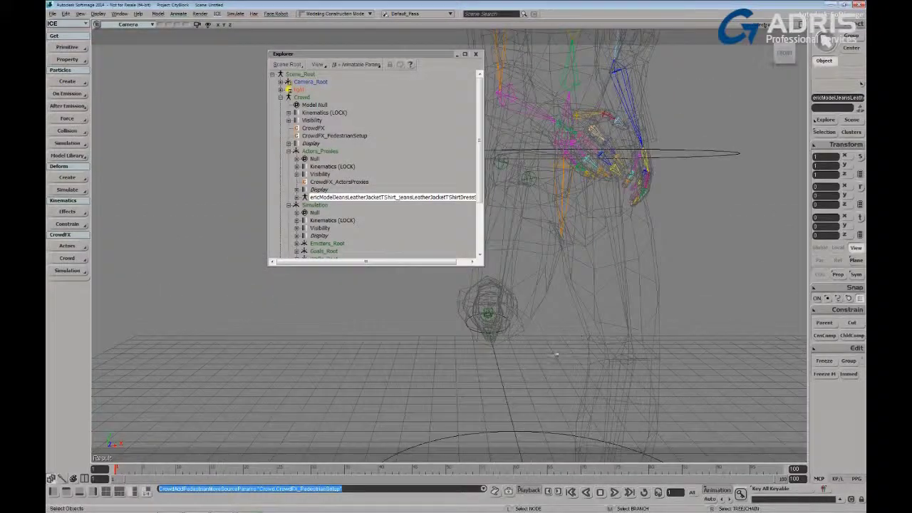
{"action": "scroll", "coordinate": [557, 354], "scroll_direction": "down", "scroll_amount": 5}
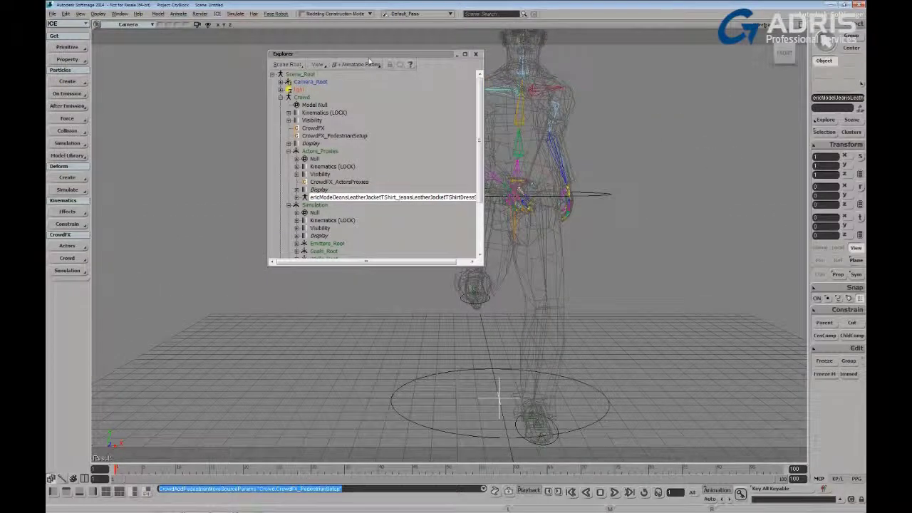
{"action": "left_click_drag", "start_coordinate": [369, 57], "coordinate": [221, 65]}
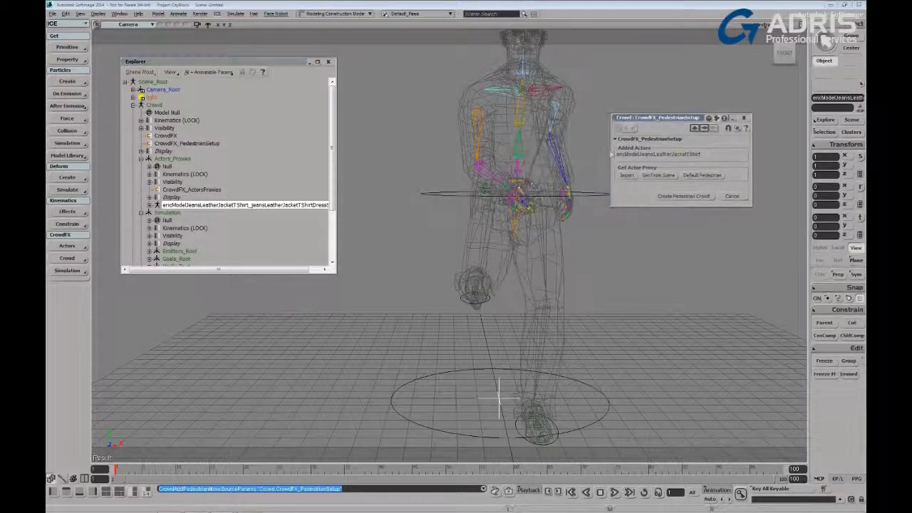
{"action": "key", "text": "o"}
{"action": "left_click_drag", "start_coordinate": [525, 279], "coordinate": [470, 305]}
{"action": "key", "text": "p"}
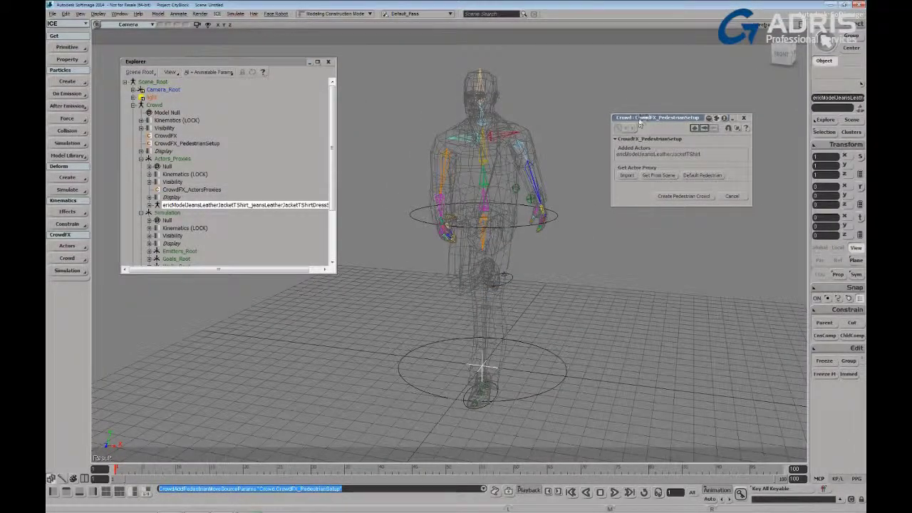
- Import the model ElizaInGreenModel.emdl as the second actor proxy for the pedestrian crowd
{"action": "left_click_drag", "start_coordinate": [640, 123], "coordinate": [608, 119]}
{"action": "left_click", "coordinate": [594, 173]}
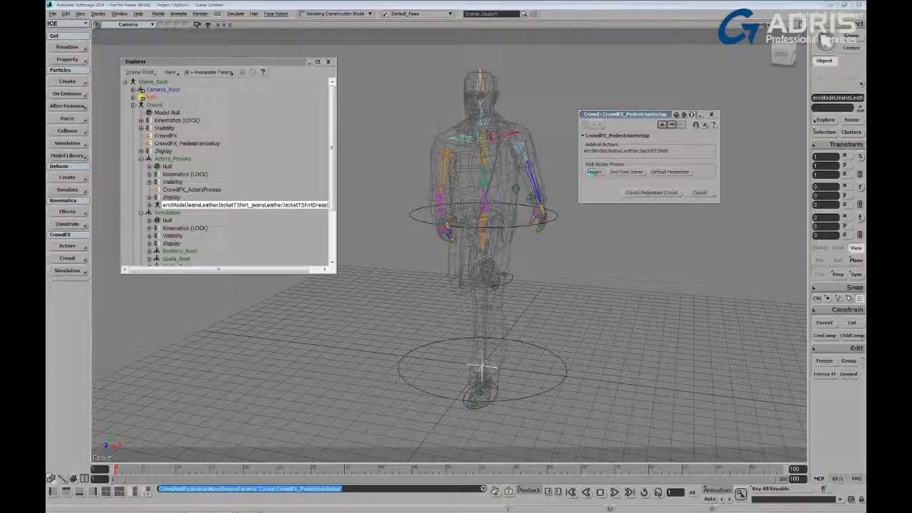
{"action": "left_click_drag", "start_coordinate": [611, 134], "coordinate": [611, 184]}
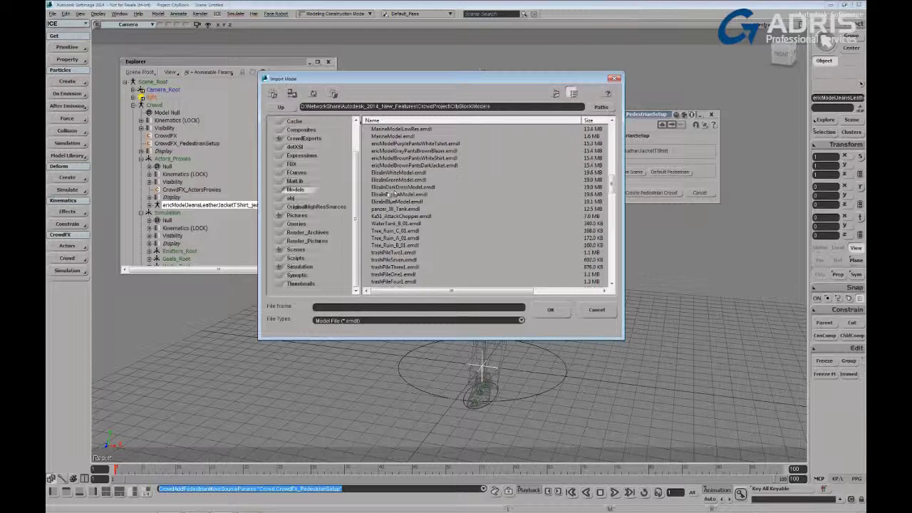
{"action": "double_click", "coordinate": [393, 181]}
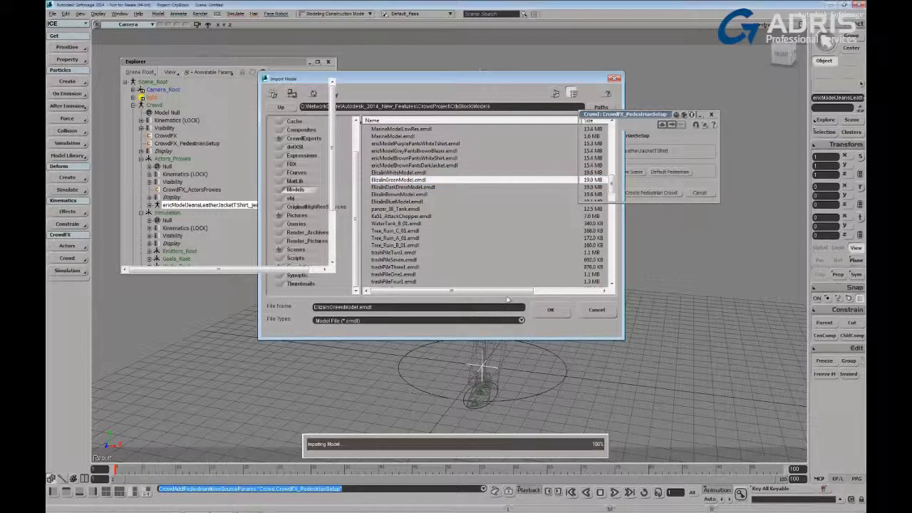
- Set the female actor's idle source to IdelFemaleTalkOnCellPhone_Preset and her walking source to FemaleWalk_33_Preset
{"action": "left_click_drag", "start_coordinate": [617, 116], "coordinate": [588, 116]}
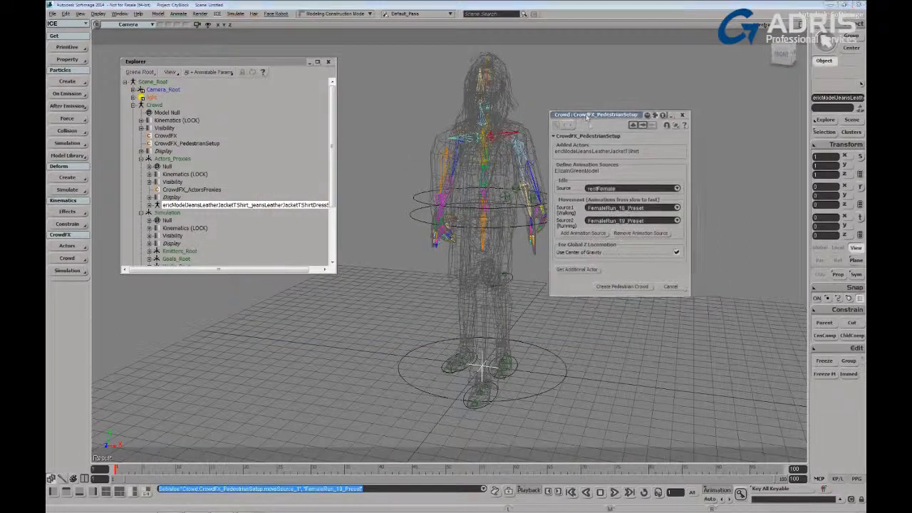
{"action": "left_click", "coordinate": [604, 188]}
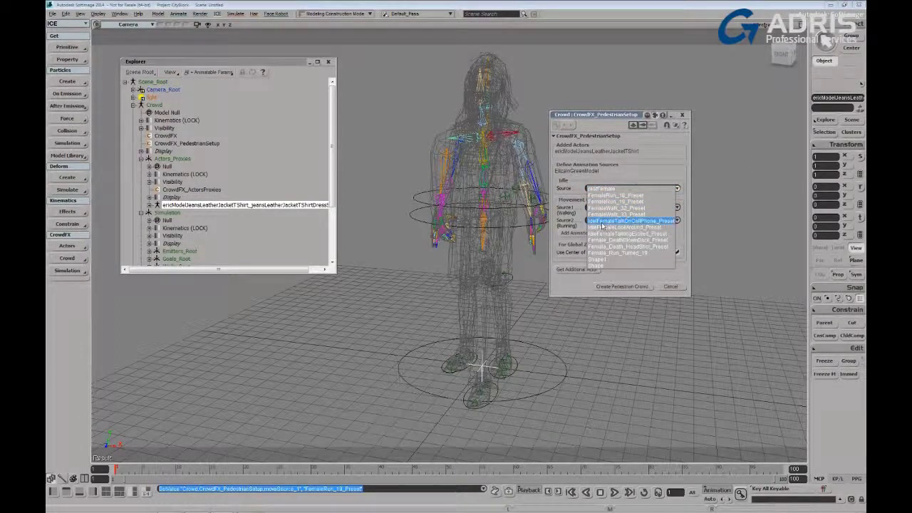
{"action": "left_click", "coordinate": [602, 222]}
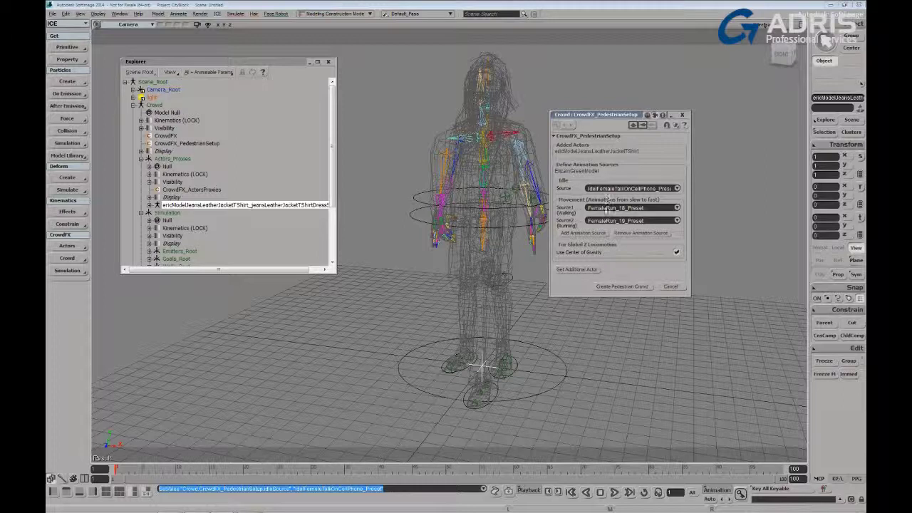
{"action": "left_click", "coordinate": [604, 212]}
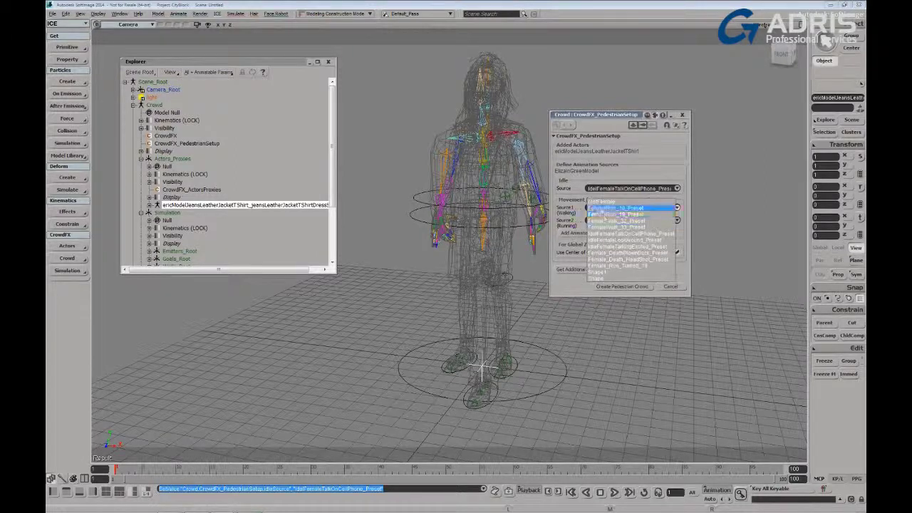
{"action": "left_click", "coordinate": [606, 229]}
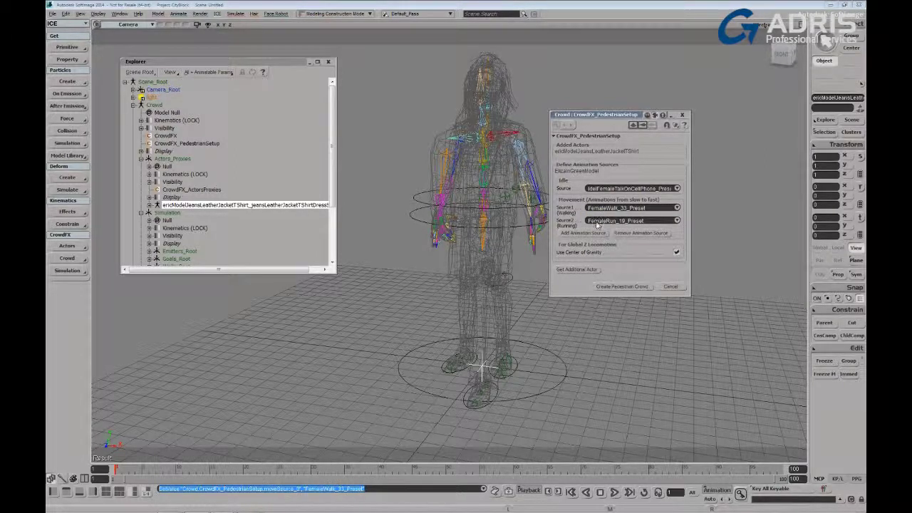
- Create the pedestrian crowd from the configured male and female actor proxies
{"action": "left_click", "coordinate": [614, 288]}
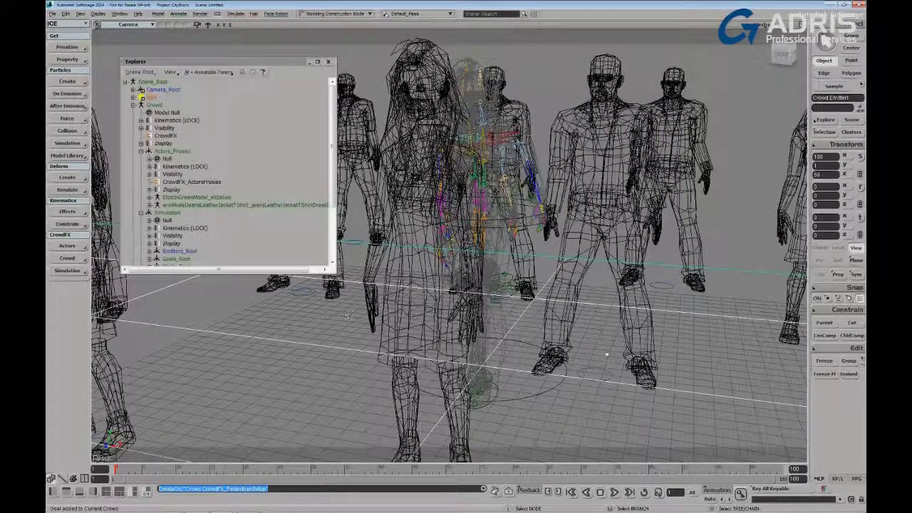
{"action": "key", "text": "p"}
{"action": "left_click_drag", "start_coordinate": [560, 397], "coordinate": [528, 283]}
{"action": "key", "text": "o"}
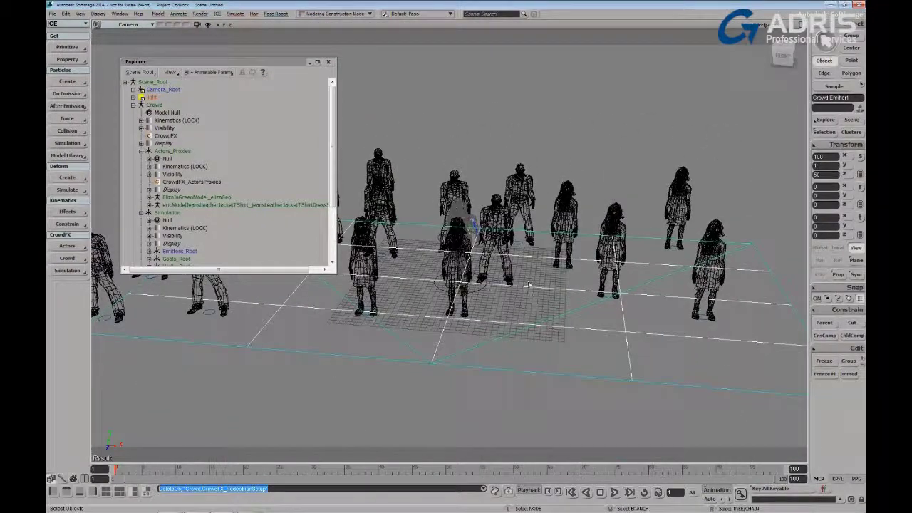
{"action": "key", "text": "o"}
{"action": "left_click_drag", "start_coordinate": [542, 178], "coordinate": [510, 245]}
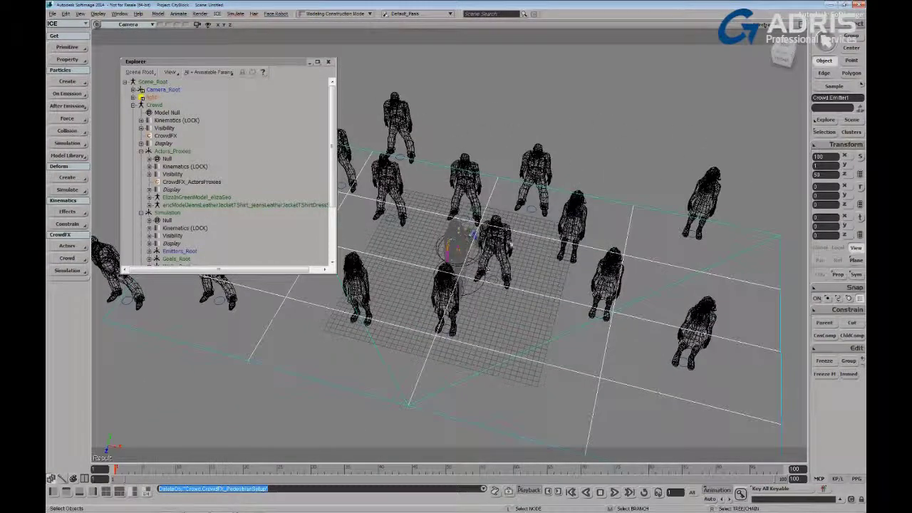
{"action": "key", "text": "o"}
{"action": "left_click_drag", "start_coordinate": [492, 277], "coordinate": [472, 276]}
{"action": "key", "text": "o"}
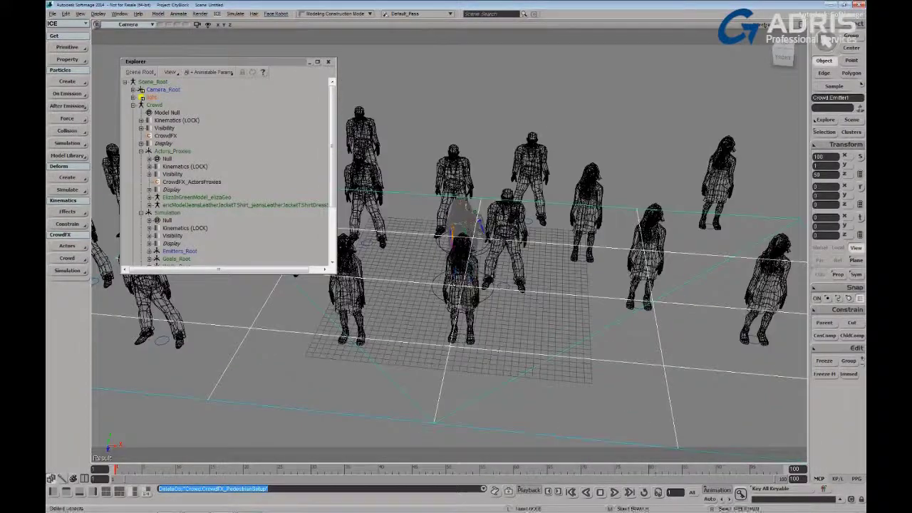
- Move the Explorer clear of the crowd and inspect the crowd's CrowdFX properties
{"action": "double_click", "coordinate": [277, 63]}
{"action": "left_click_drag", "start_coordinate": [273, 64], "coordinate": [267, 35]}
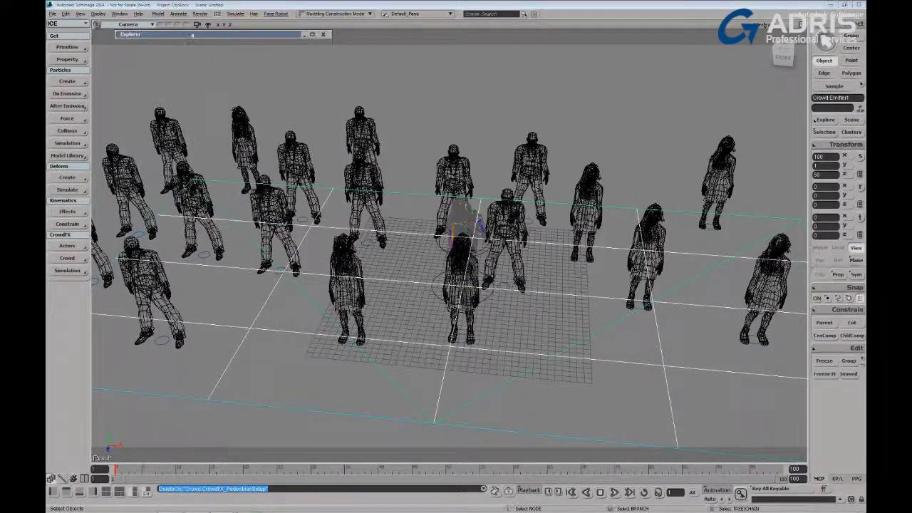
{"action": "double_click", "coordinate": [192, 35]}
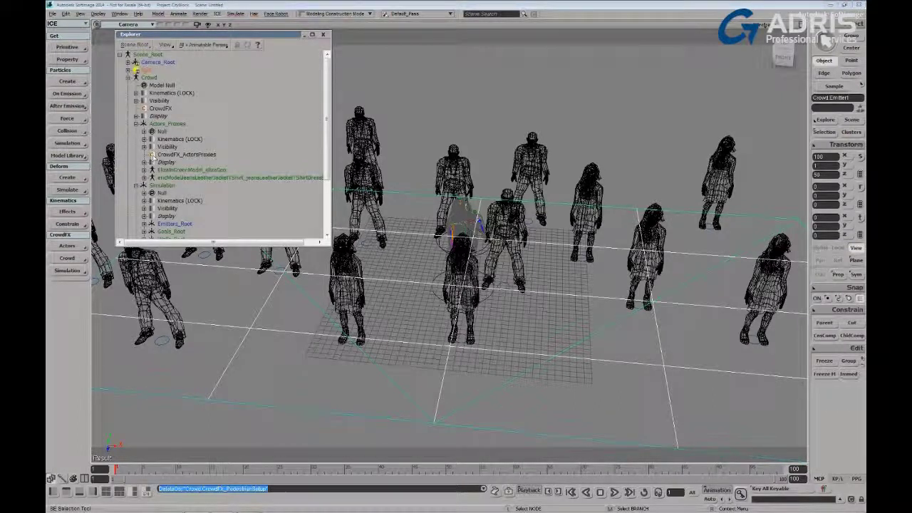
{"action": "left_click", "coordinate": [145, 109]}
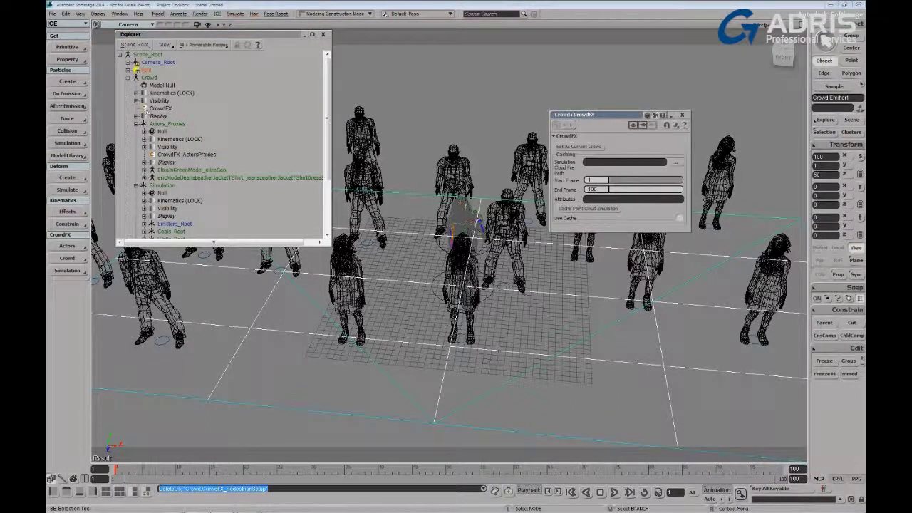
{"action": "left_click", "coordinate": [682, 115]}
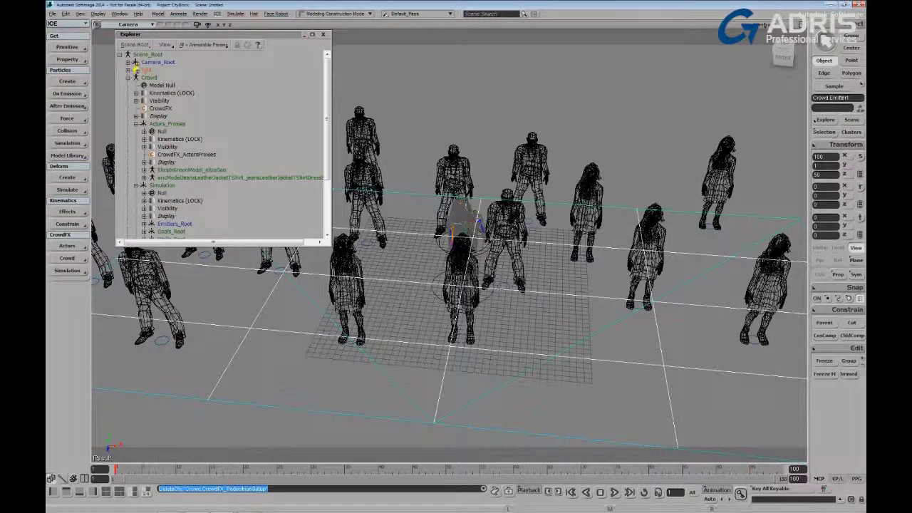
- Inspect the crowd's actor proxies and review the male proxy's action sources and selected actions
{"action": "left_click", "coordinate": [67, 271]}
{"action": "left_click", "coordinate": [66, 248]}
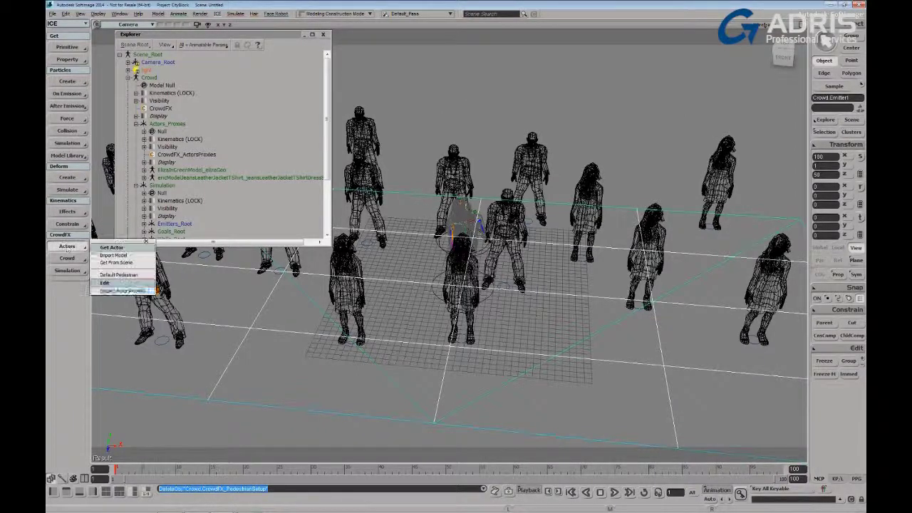
{"action": "left_click", "coordinate": [111, 292]}
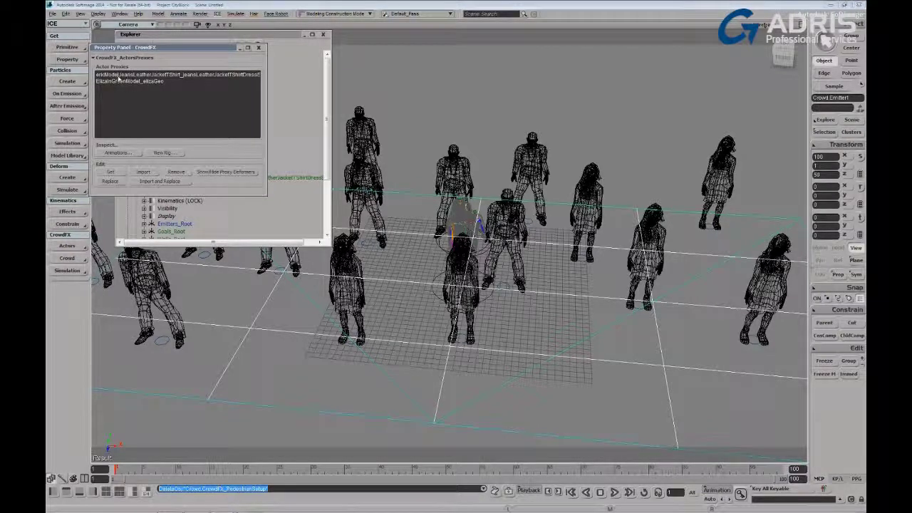
{"action": "left_click", "coordinate": [118, 75]}
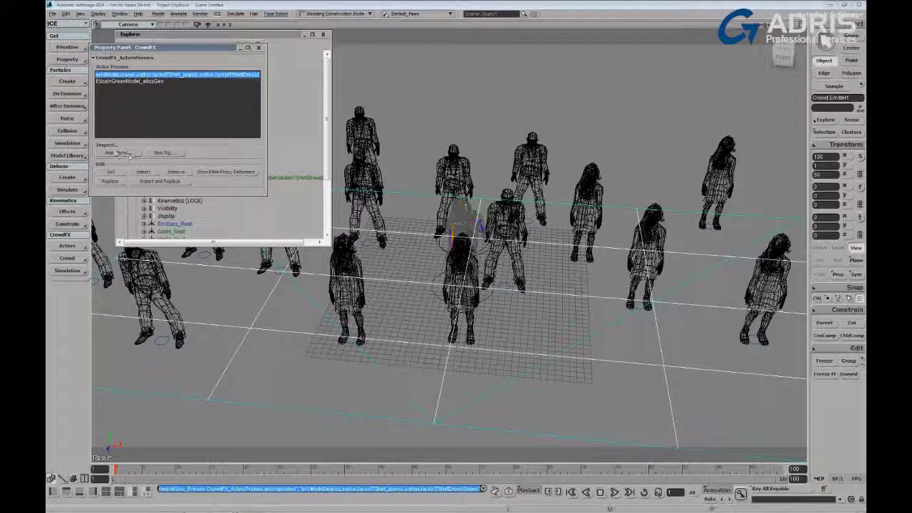
{"action": "left_click", "coordinate": [119, 153]}
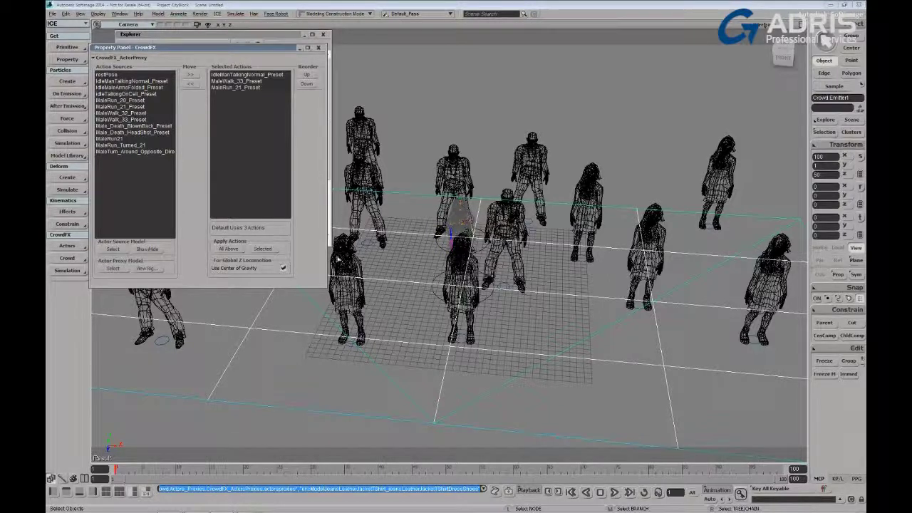
{"action": "left_click", "coordinate": [319, 48]}
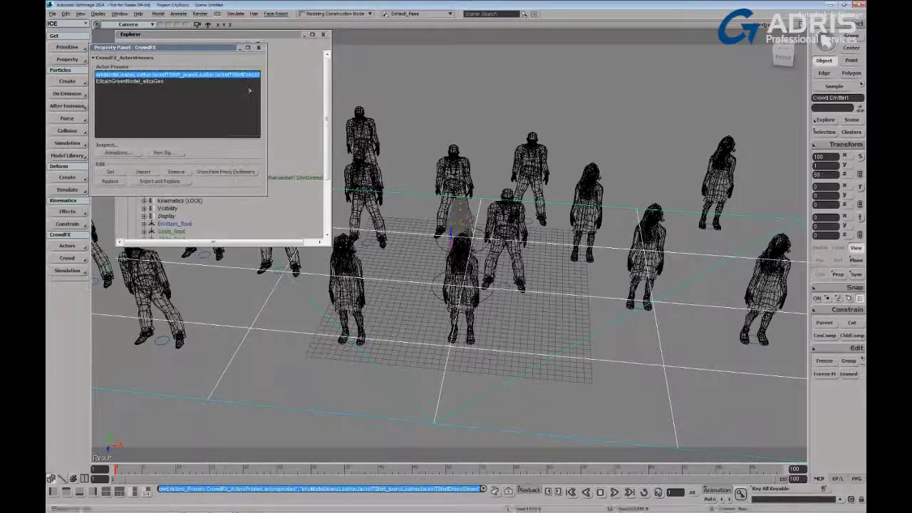
- Review the female proxy's animations, hide her actor source model, and close the actor proxy panels and the Explorer
{"action": "left_click", "coordinate": [122, 81]}
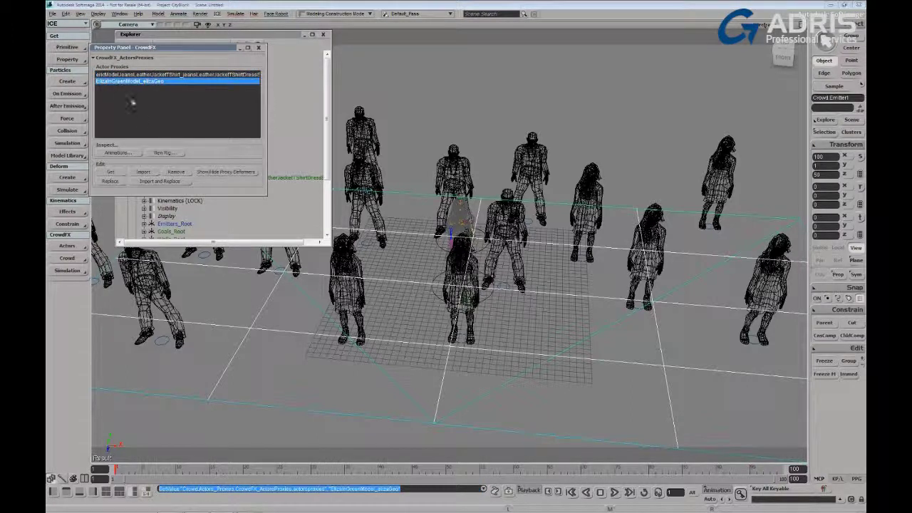
{"action": "left_click", "coordinate": [120, 154]}
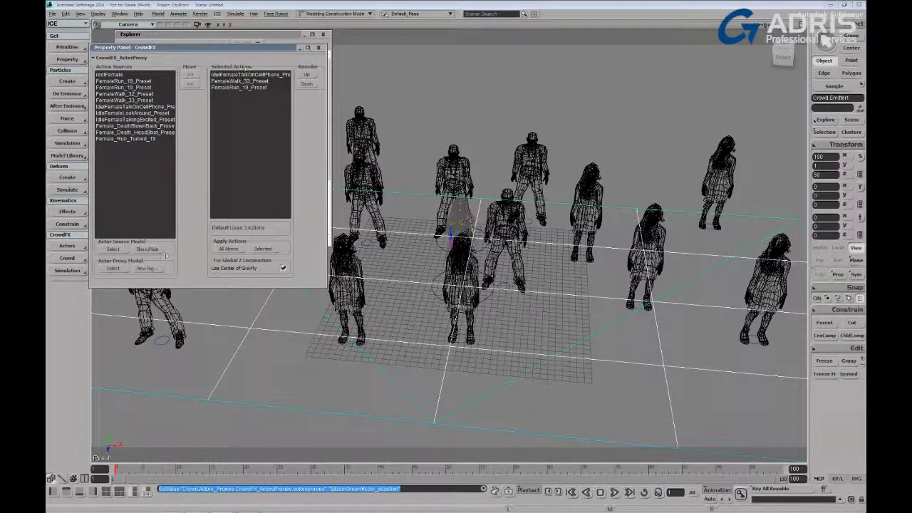
{"action": "left_click", "coordinate": [146, 251]}
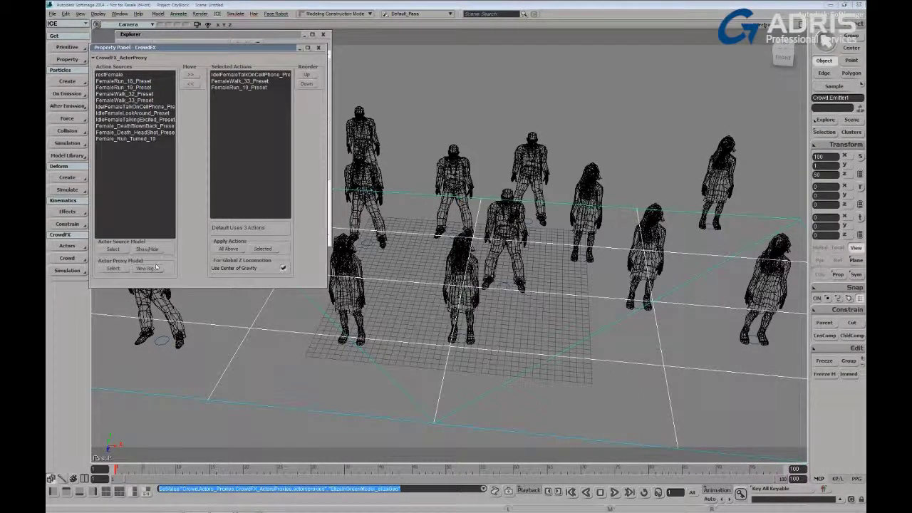
{"action": "key", "text": "s"}
{"action": "right_click_drag", "start_coordinate": [397, 285], "coordinate": [405, 297]}
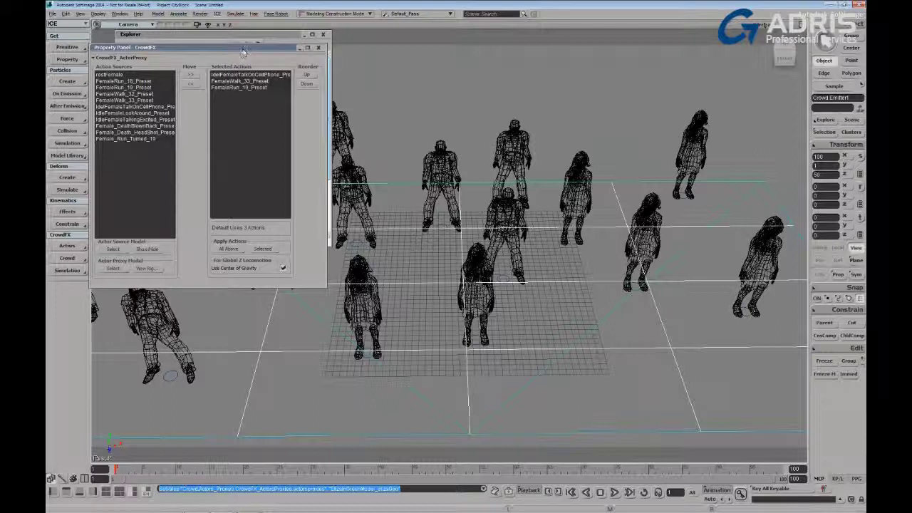
{"action": "left_click", "coordinate": [319, 48]}
{"action": "left_click", "coordinate": [322, 34]}
{"action": "left_click", "coordinate": [259, 48]}
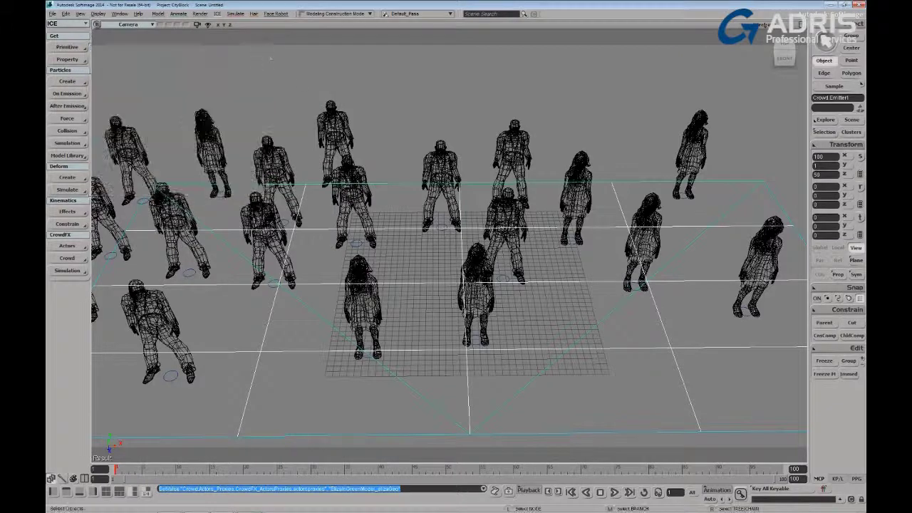
- Play the pedestrian crowd simulation to check the actors' movement, and return to the first frame
{"action": "middle_click_drag", "start_coordinate": [389, 165], "coordinate": [399, 314]}
{"action": "right_click_drag", "start_coordinate": [399, 314], "coordinate": [515, 441]}
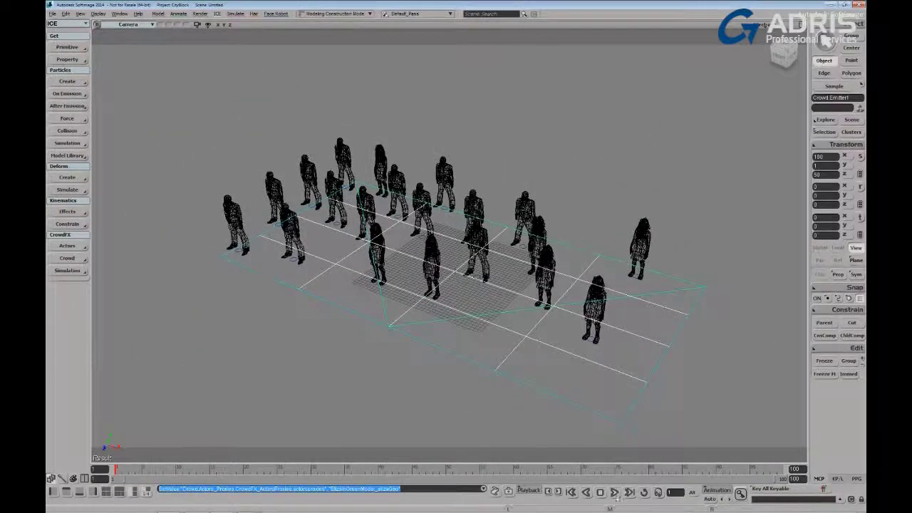
{"action": "left_click", "coordinate": [616, 494]}
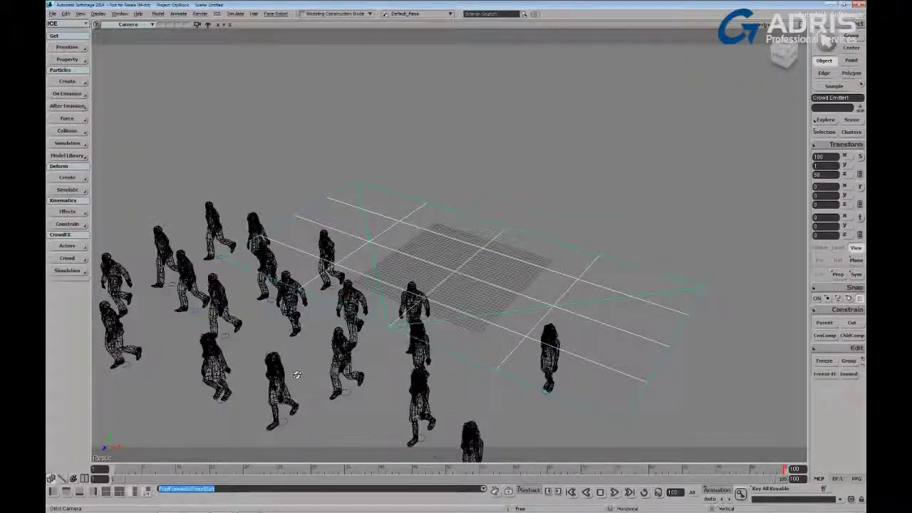
{"action": "right_click_drag", "start_coordinate": [299, 375], "coordinate": [334, 344]}
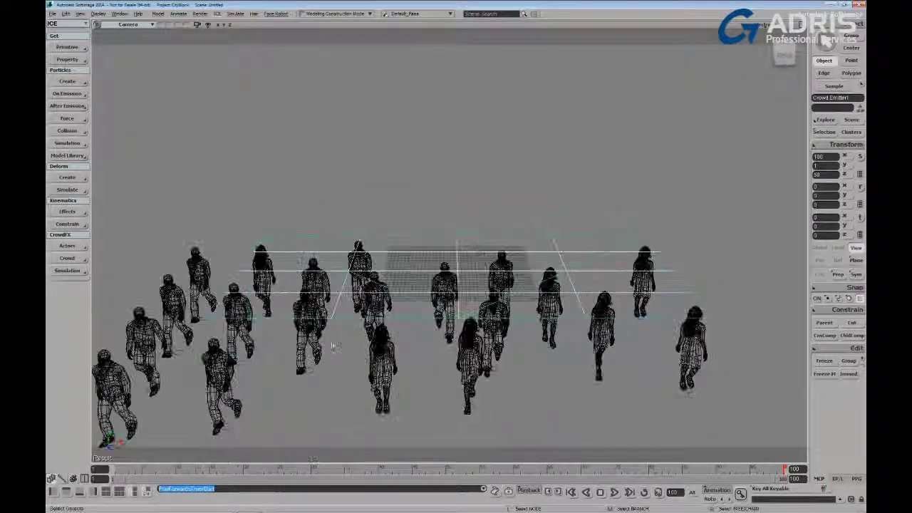
{"action": "left_click", "coordinate": [570, 492]}
{"action": "key", "text": "s"}
{"action": "right_click_drag", "start_coordinate": [362, 301], "coordinate": [387, 293]}
{"action": "middle_click_drag", "start_coordinate": [388, 292], "coordinate": [377, 297]}
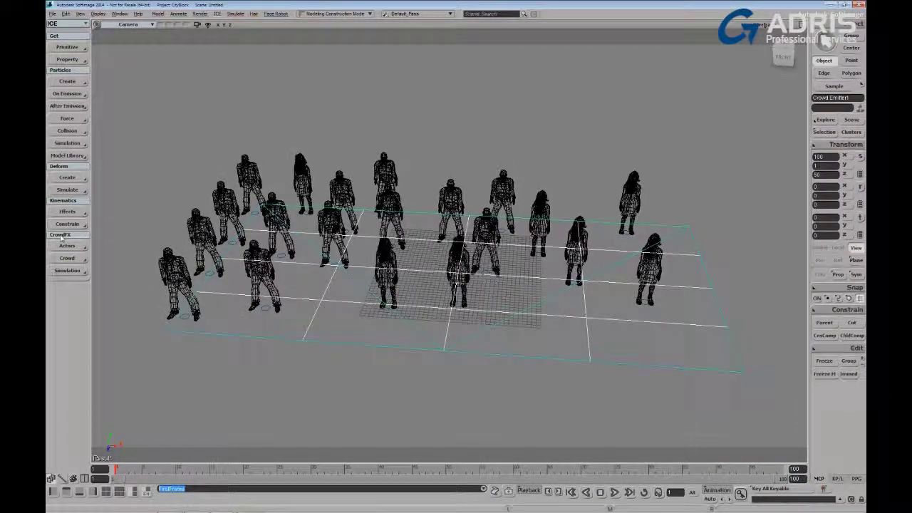
- Inspect the crowd simulation's ICE tree and open the Get Animation Sources Core compound under Get_Animations_Sources
{"action": "left_click", "coordinate": [68, 271]}
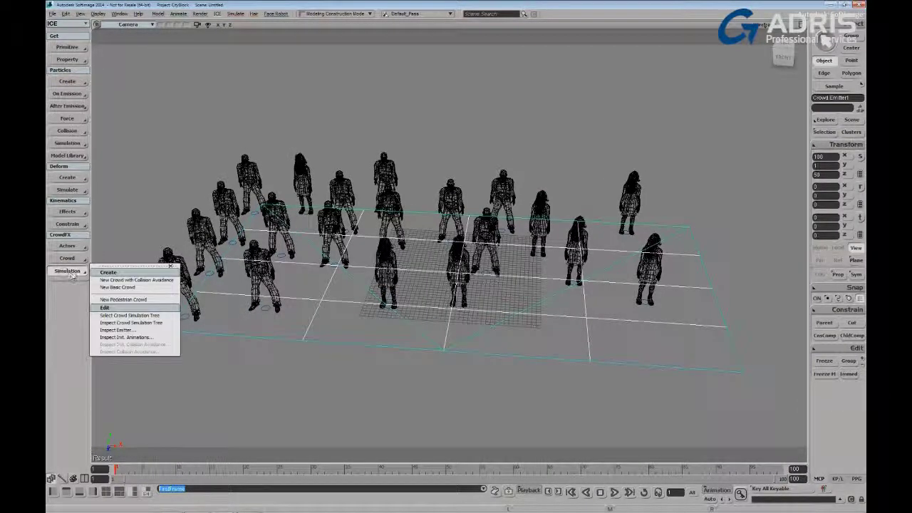
{"action": "left_click", "coordinate": [137, 323]}
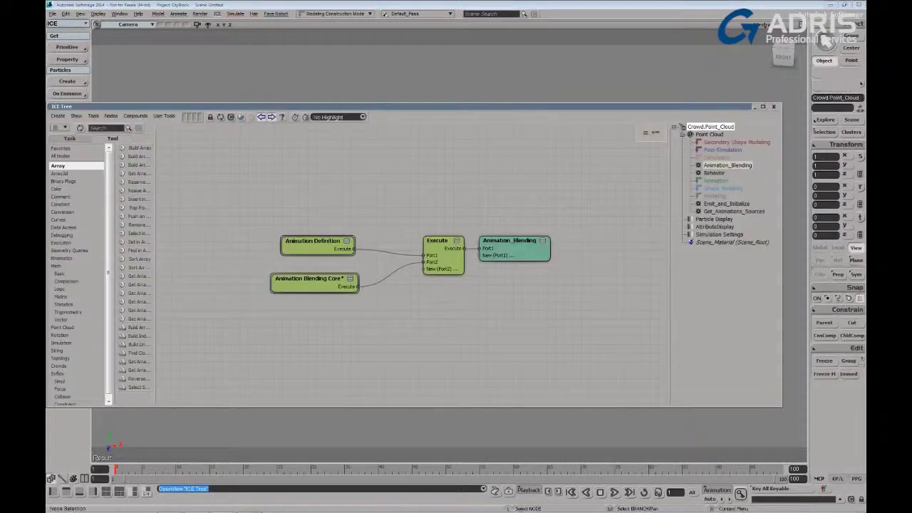
{"action": "left_click", "coordinate": [723, 212]}
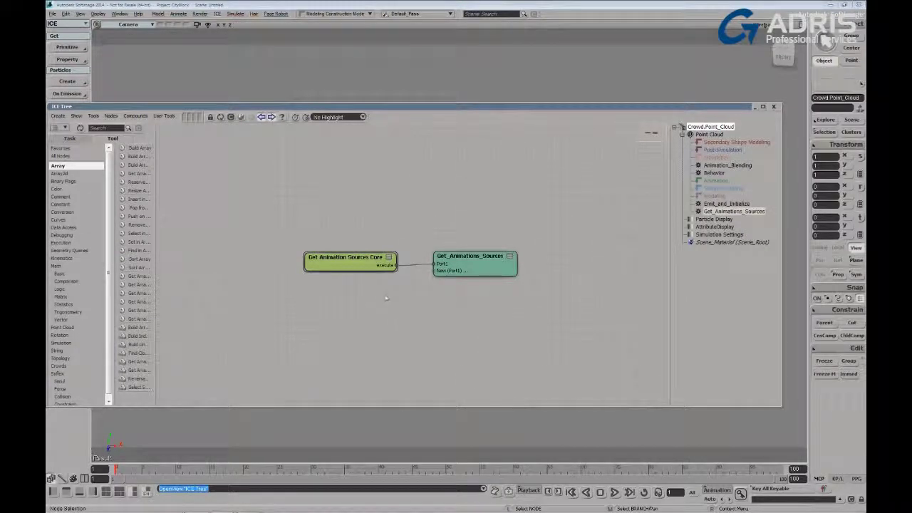
{"action": "left_click_drag", "start_coordinate": [339, 261], "coordinate": [340, 266]}
{"action": "double_click", "coordinate": [312, 261]}
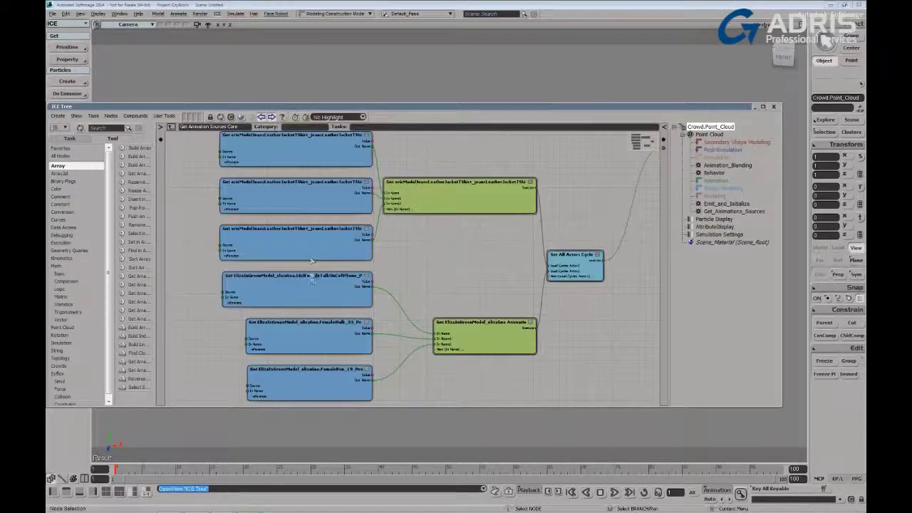
- Examine the male and female animation source nodes in the compound, shifting nodes apart to expose their connections
{"action": "scroll", "coordinate": [448, 285], "scroll_direction": "up", "scroll_amount": 3}
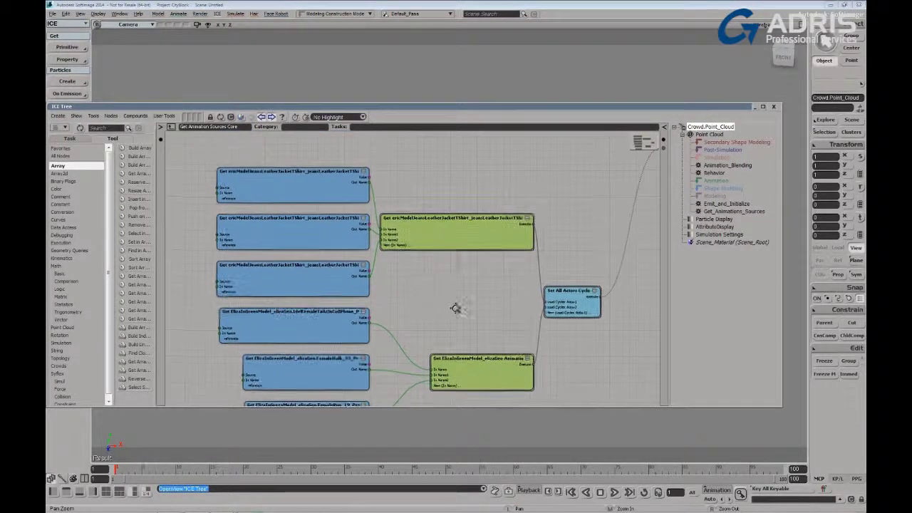
{"action": "left_click_drag", "start_coordinate": [459, 232], "coordinate": [455, 231]}
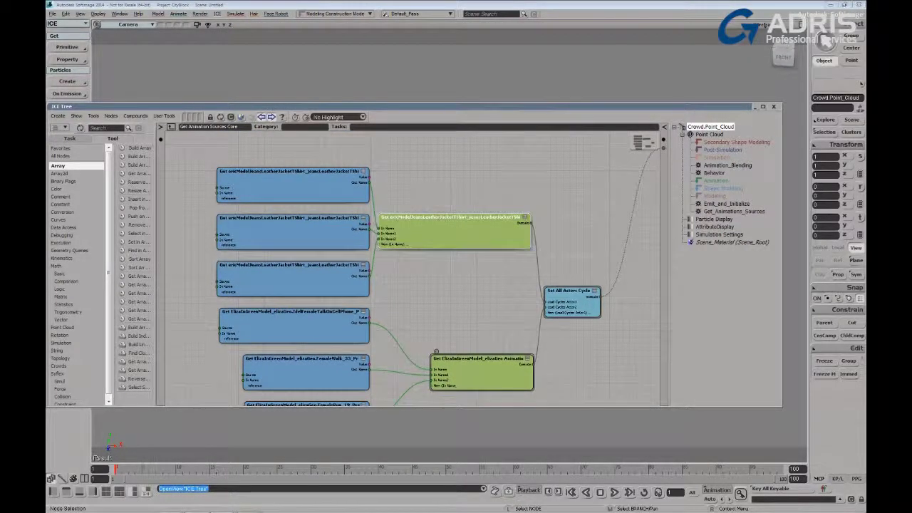
{"action": "left_click_drag", "start_coordinate": [468, 375], "coordinate": [458, 362]}
{"action": "scroll", "coordinate": [427, 326], "scroll_direction": "up", "scroll_amount": 5}
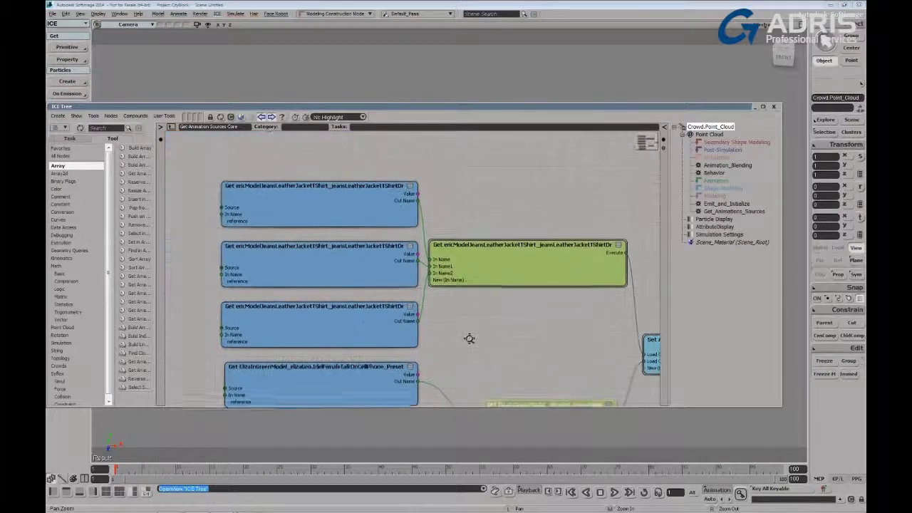
{"action": "left_click_drag", "start_coordinate": [449, 236], "coordinate": [449, 239]}
{"action": "left_click_drag", "start_coordinate": [324, 191], "coordinate": [311, 197]}
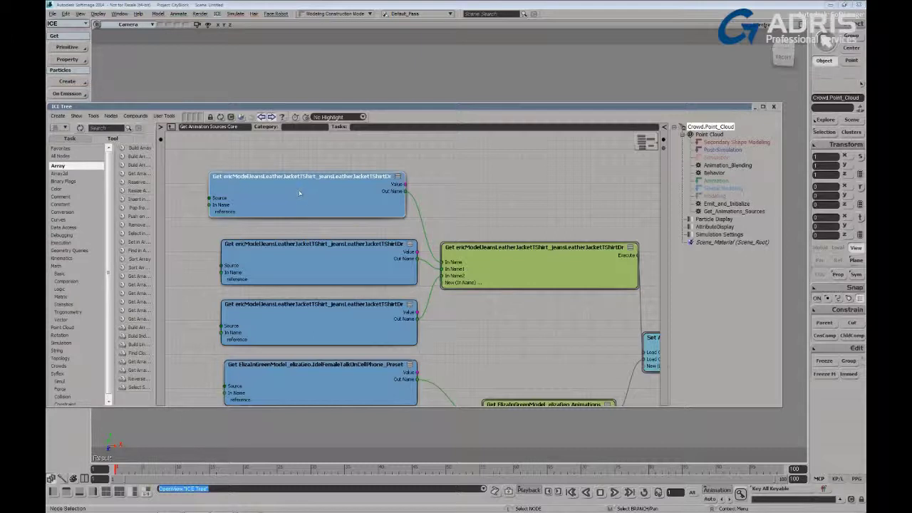
- Inspect the full data references of the three male animation source nodes, widening the property panel, and look over the female source nodes
{"action": "double_click", "coordinate": [298, 194]}
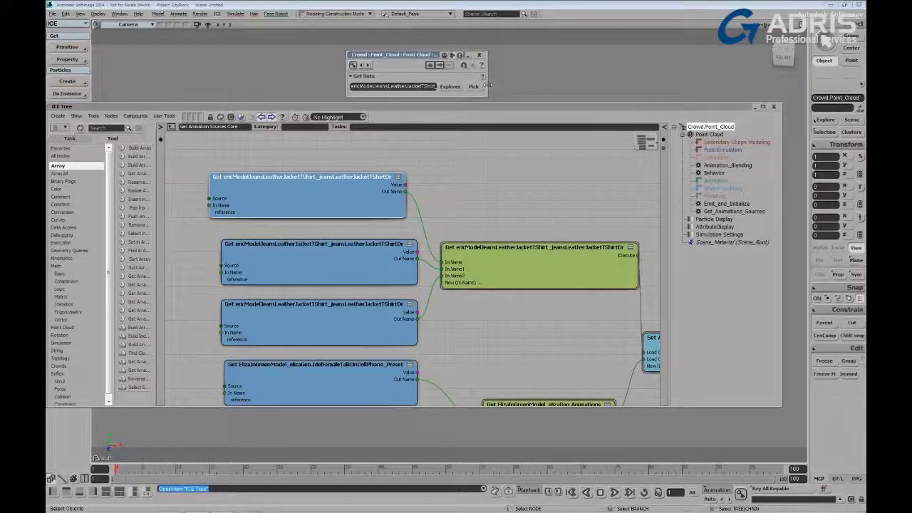
{"action": "left_click_drag", "start_coordinate": [487, 85], "coordinate": [718, 85]}
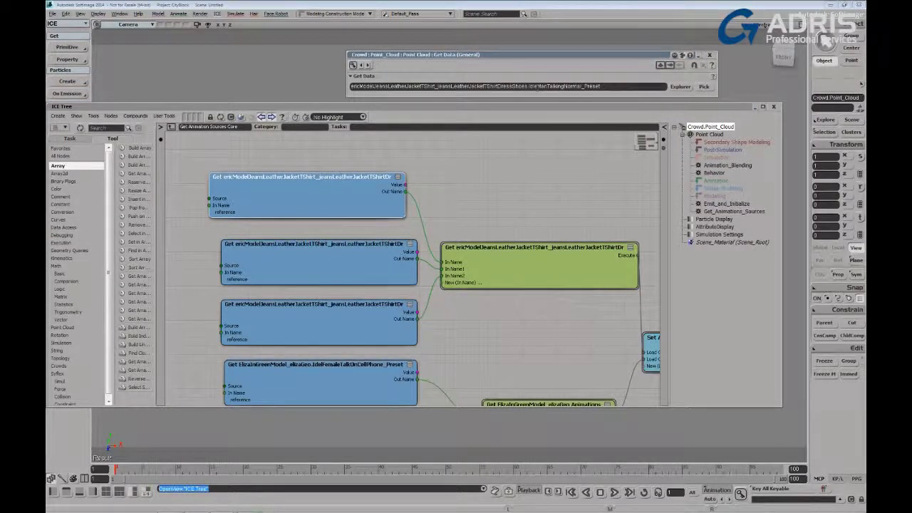
{"action": "left_click", "coordinate": [326, 268]}
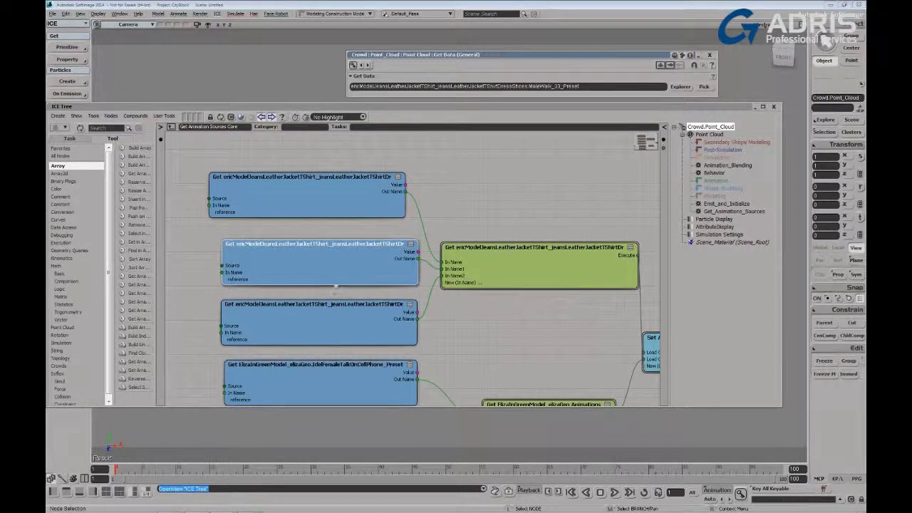
{"action": "left_click", "coordinate": [302, 335]}
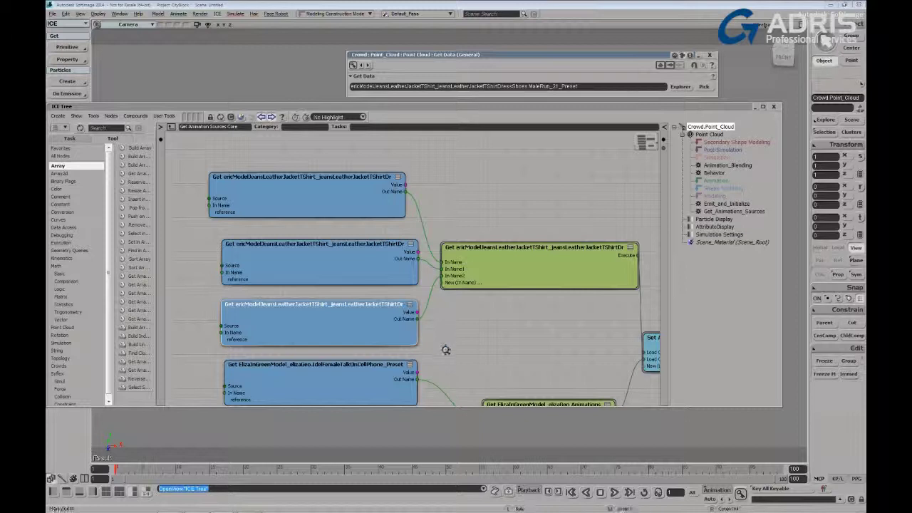
{"action": "middle_click_drag", "start_coordinate": [446, 348], "coordinate": [449, 332]}
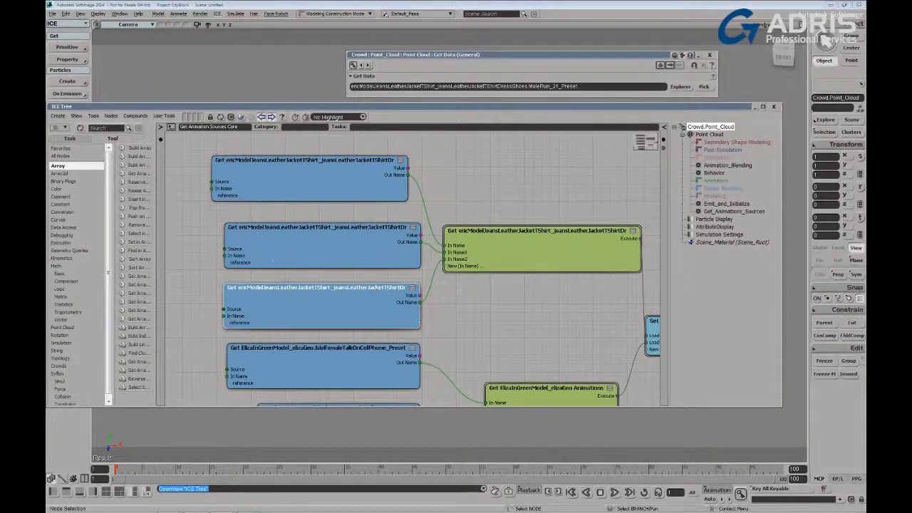
{"action": "middle_click_drag", "start_coordinate": [479, 338], "coordinate": [444, 210]}
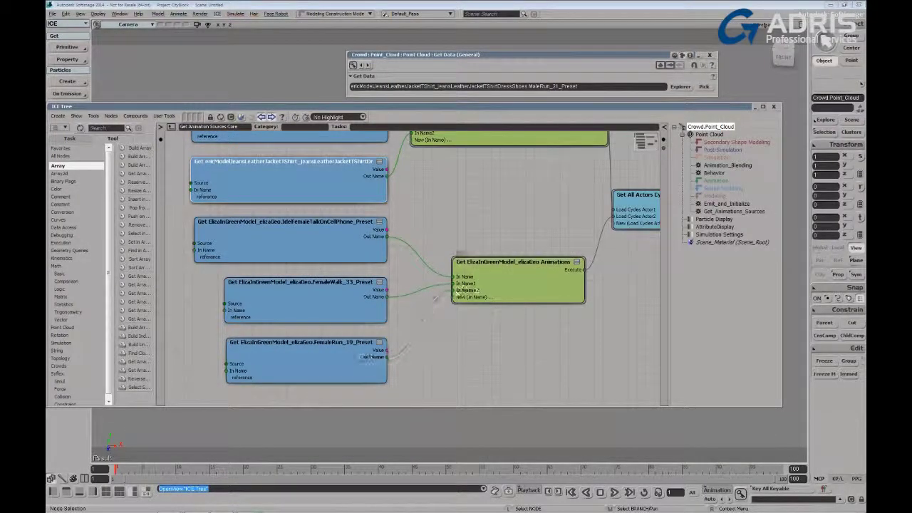
- Open the Emit_and_Initialize tree and review the properties of its emission node, closing them again
{"action": "left_click", "coordinate": [727, 204]}
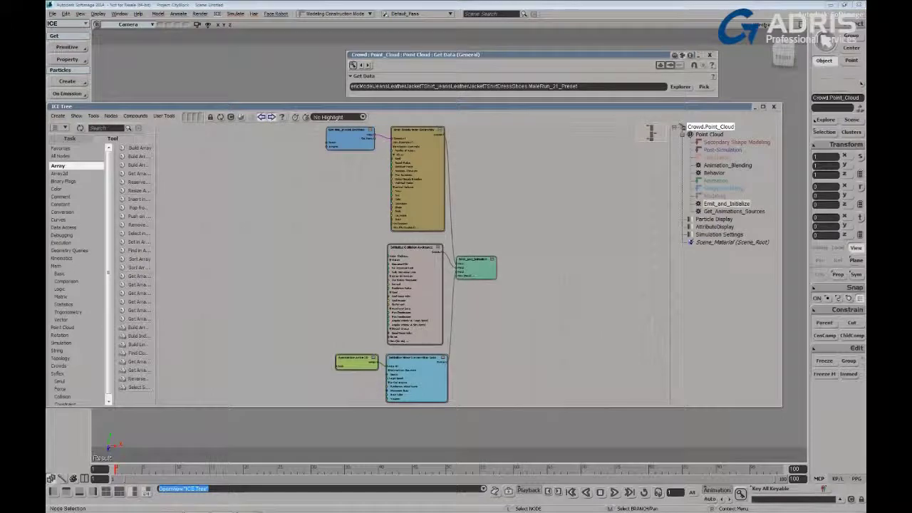
{"action": "middle_click_drag", "start_coordinate": [514, 261], "coordinate": [540, 227]}
{"action": "scroll", "coordinate": [520, 271], "scroll_direction": "up", "scroll_amount": 1}
{"action": "scroll", "coordinate": [521, 270], "scroll_direction": "up", "scroll_amount": 3}
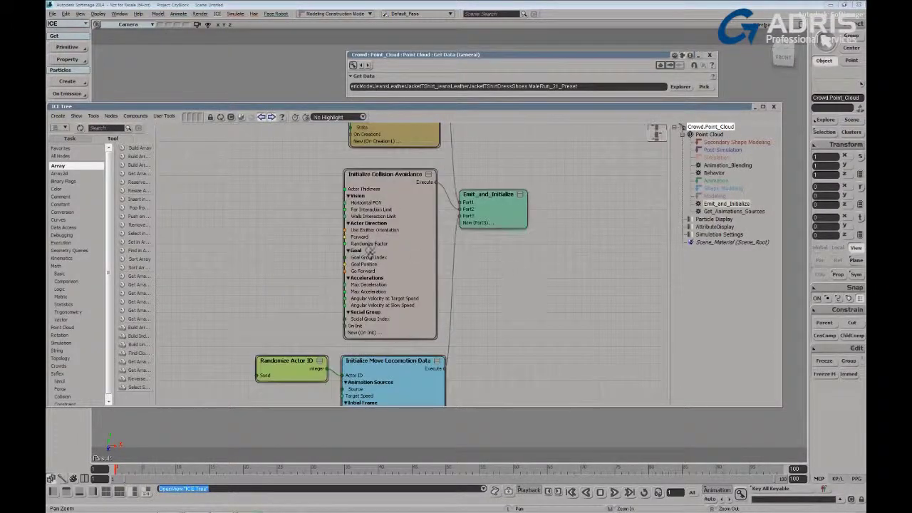
{"action": "middle_click_drag", "start_coordinate": [490, 255], "coordinate": [496, 418]}
{"action": "double_click", "coordinate": [378, 204]}
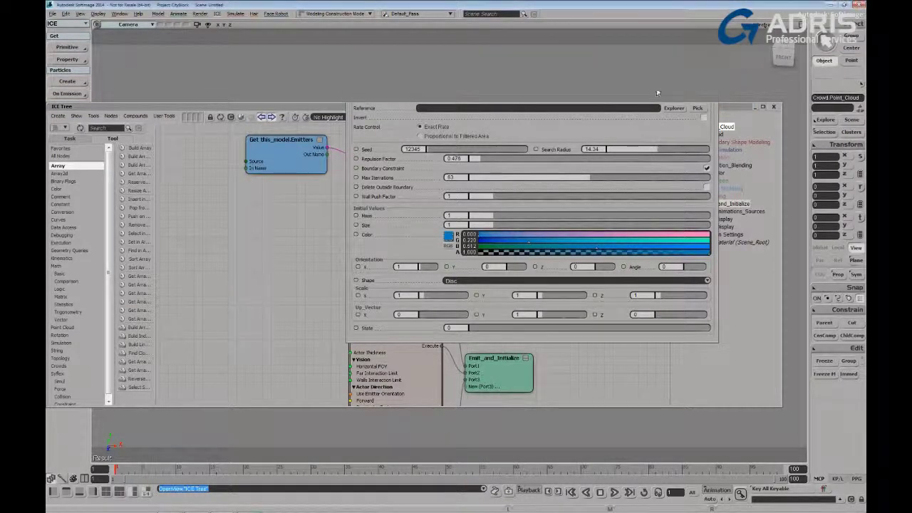
{"action": "left_click", "coordinate": [710, 55]}
- Set Actor Thickness to 4 in the Initialize Collision Avoidance node and close its properties
{"action": "left_click_drag", "start_coordinate": [338, 307], "coordinate": [349, 200]}
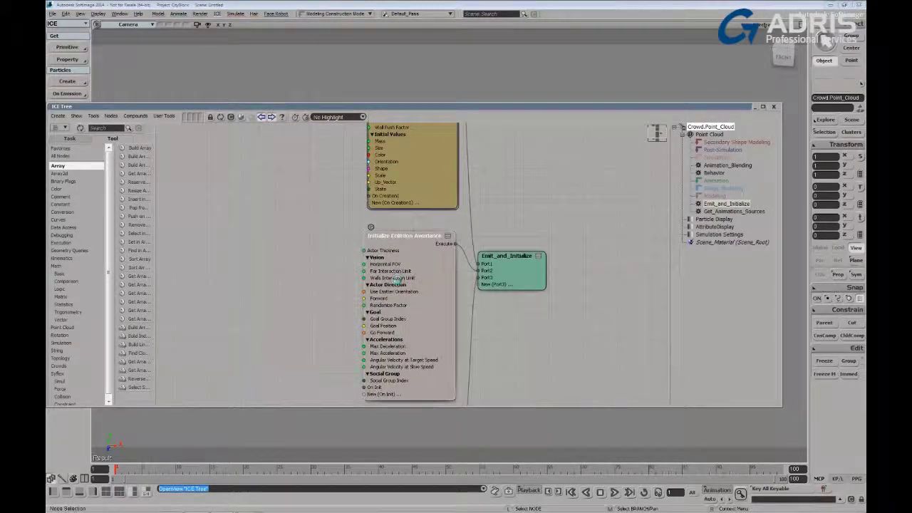
{"action": "double_click", "coordinate": [399, 232]}
{"action": "double_click", "coordinate": [448, 87]}
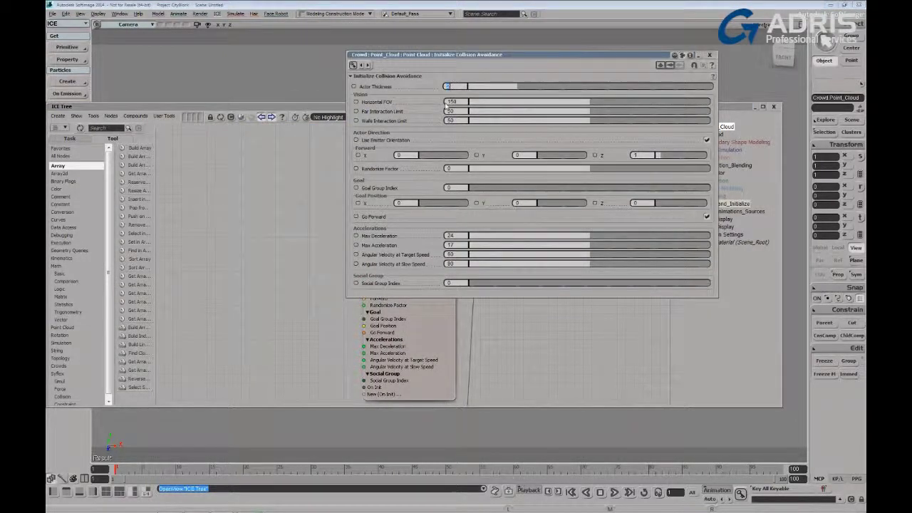
{"action": "type", "text": "4"}
{"action": "key", "text": "Return"}
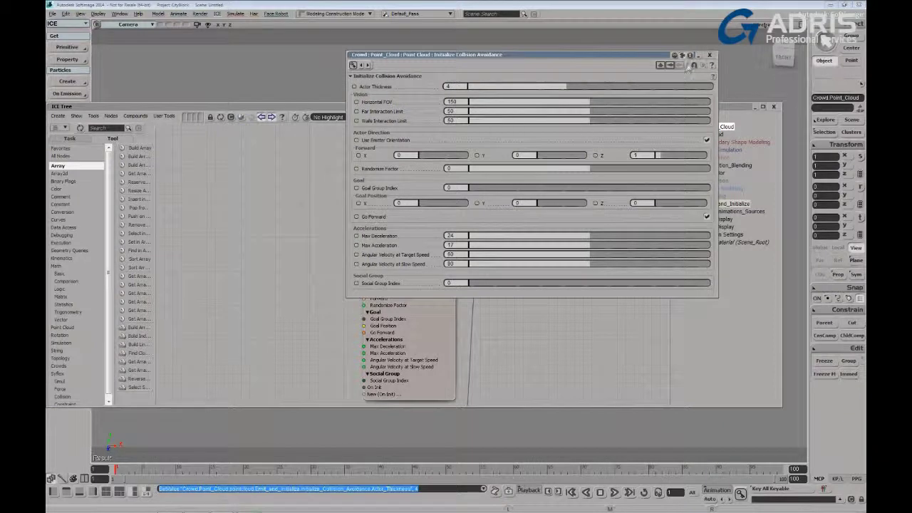
{"action": "left_click", "coordinate": [709, 54]}
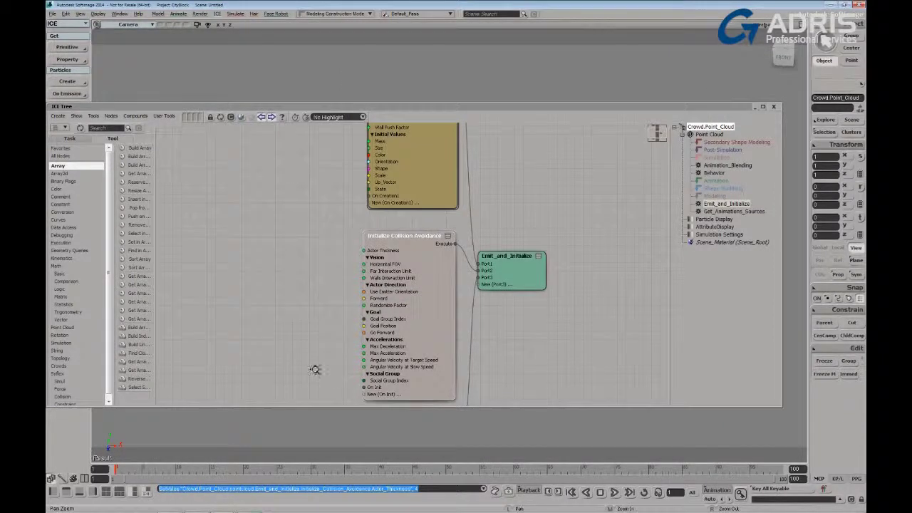
- Shift the Randomize Actor ID node away and disconnect it from the Actor ID input of Initialize Move Locomotion Data
{"action": "middle_click_drag", "start_coordinate": [316, 369], "coordinate": [325, 218]}
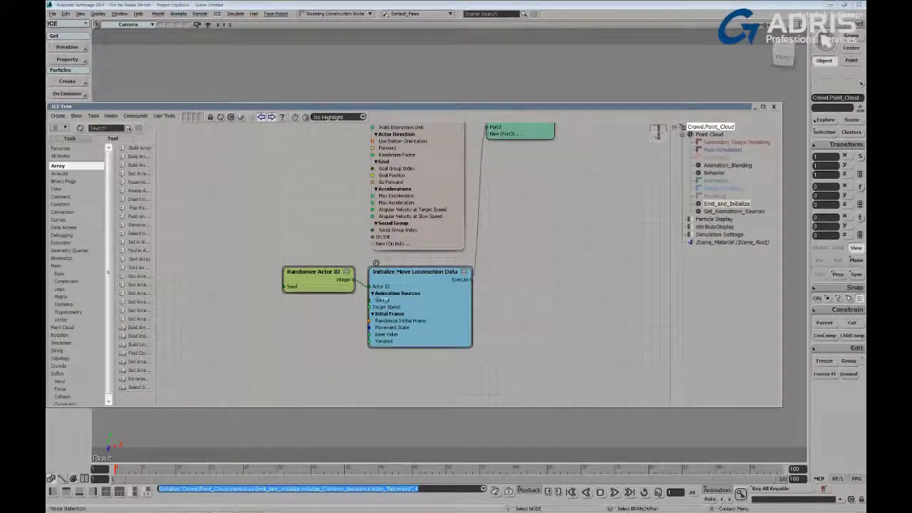
{"action": "left_click_drag", "start_coordinate": [317, 288], "coordinate": [282, 290]}
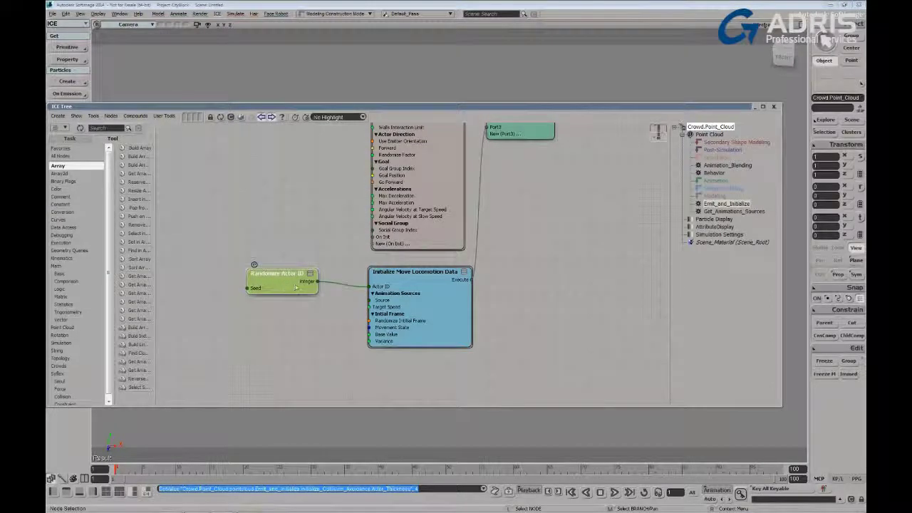
{"action": "left_click_drag", "start_coordinate": [369, 286], "coordinate": [323, 299]}
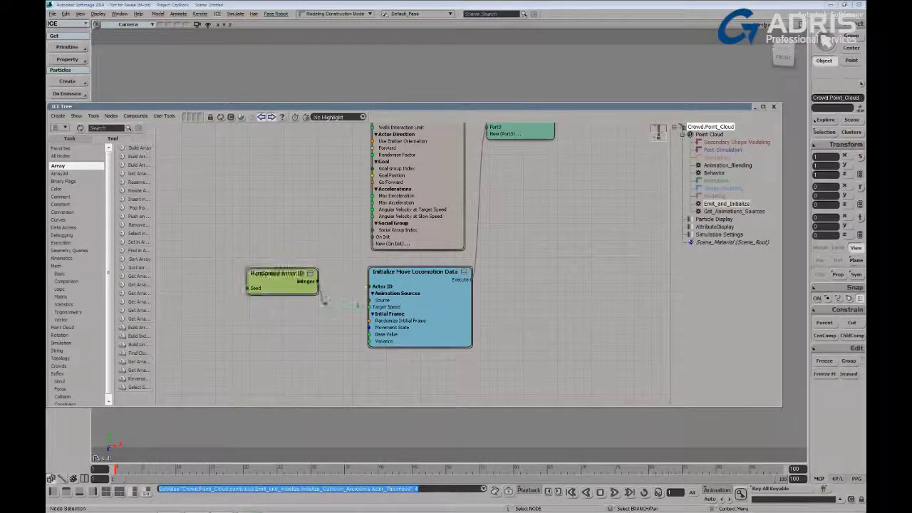
- Set the Actor ID to 1 in Initialize Move Locomotion Data, with the ICE Tree window moved clear of the crowd
{"action": "left_click_drag", "start_coordinate": [369, 107], "coordinate": [422, 318]}
{"action": "middle_click", "coordinate": [760, 25]}
{"action": "key", "text": "s"}
{"action": "mouse_move", "coordinate": [516, 245]}
{"action": "right_mouse_down"}
{"action": "mouse_move", "coordinate": [515, 216]}
{"action": "mouse_move", "coordinate": [513, 223]}
{"action": "right_mouse_up"}
{"action": "middle_click_drag", "start_coordinate": [513, 224], "coordinate": [485, 242]}
{"action": "double_click", "coordinate": [458, 497]}
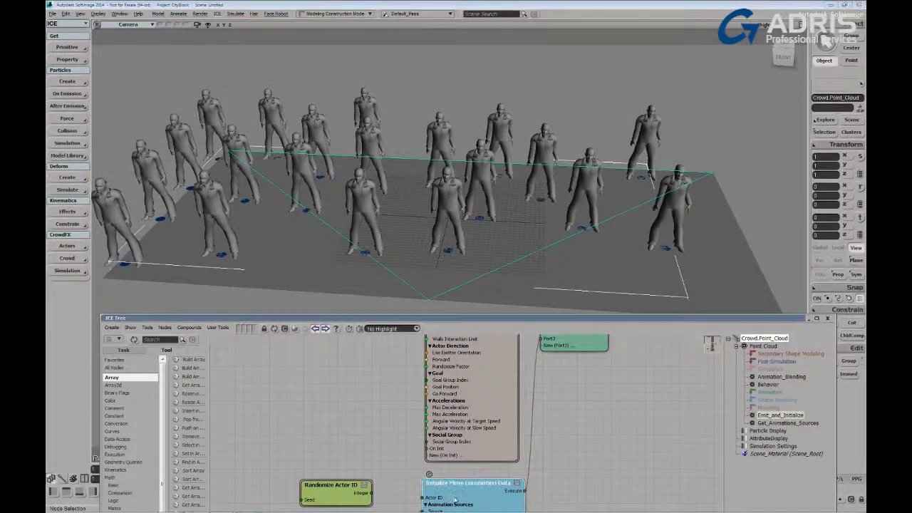
{"action": "left_click", "coordinate": [450, 86]}
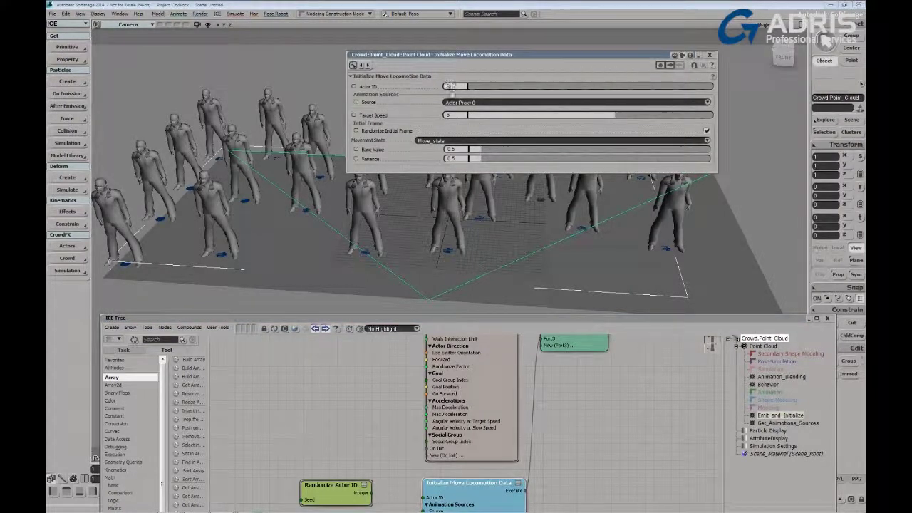
{"action": "type", "text": "1"}
{"action": "key", "text": "Return"}
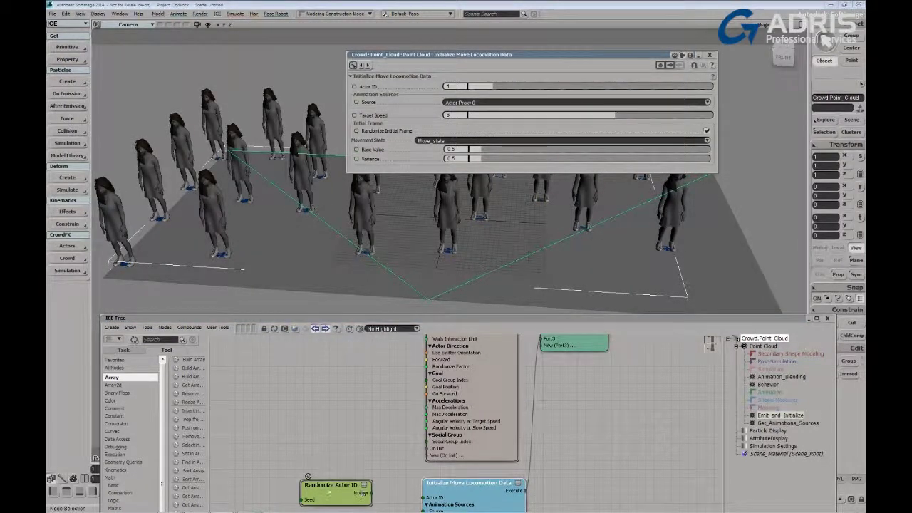
- Open the Randomize Actor ID properties and reconnect the node to the Actor ID input of Initialize Move Locomotion Data
{"action": "double_click", "coordinate": [328, 493]}
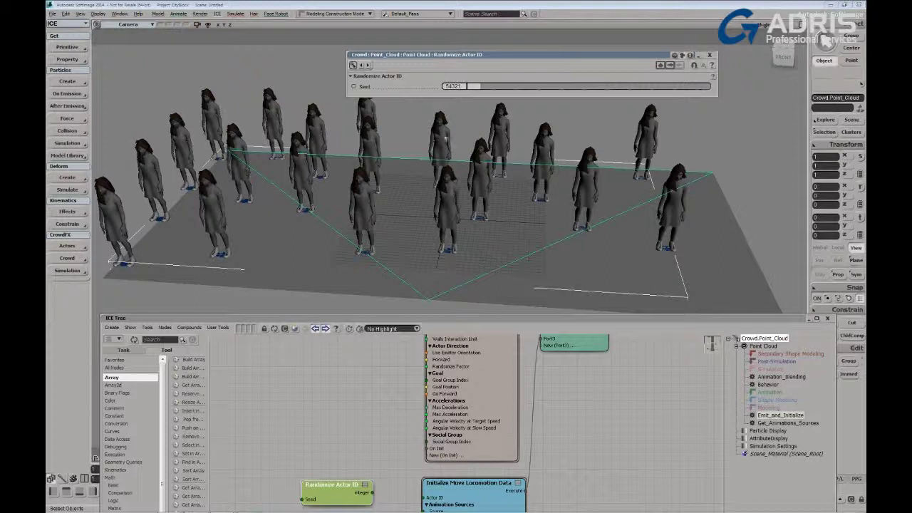
{"action": "left_click_drag", "start_coordinate": [372, 493], "coordinate": [426, 498]}
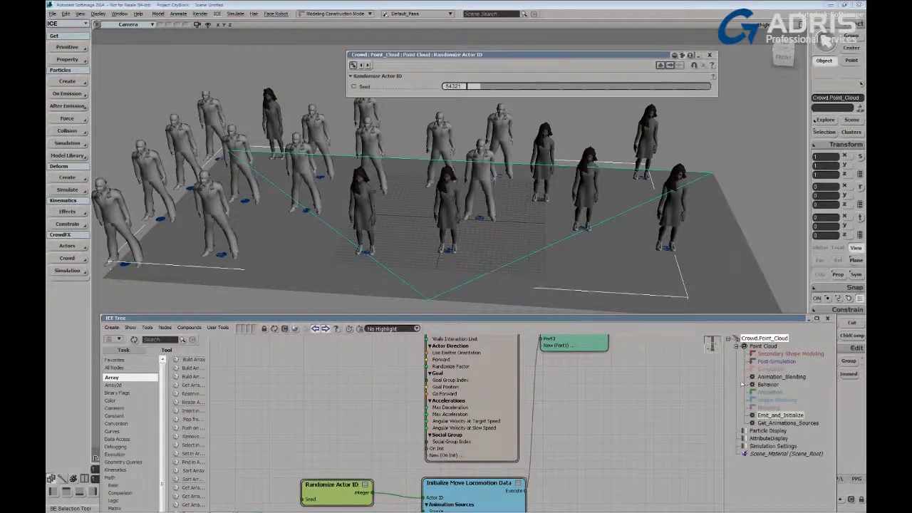
- Examine the Animation_Blending tree in a maximized ICE Tree view and open the Animation Definition compound
{"action": "left_click", "coordinate": [781, 376]}
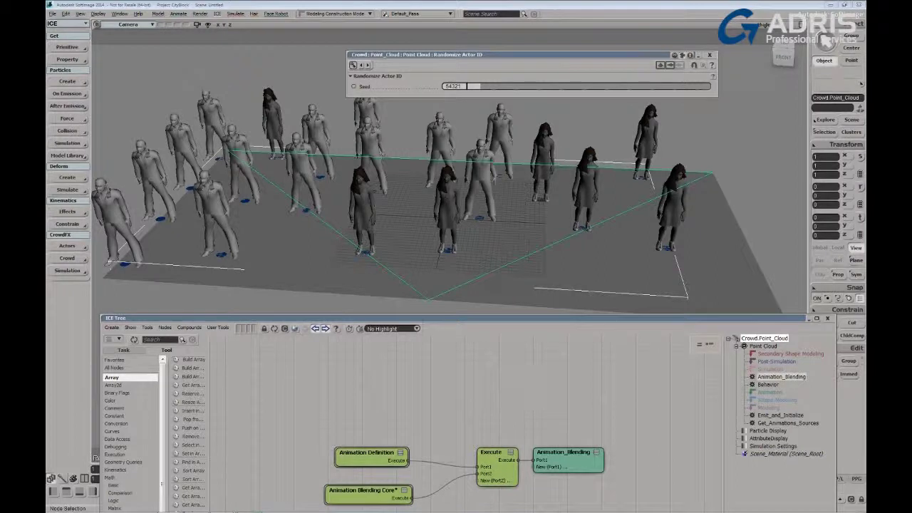
{"action": "middle_click_drag", "start_coordinate": [522, 404], "coordinate": [526, 371]}
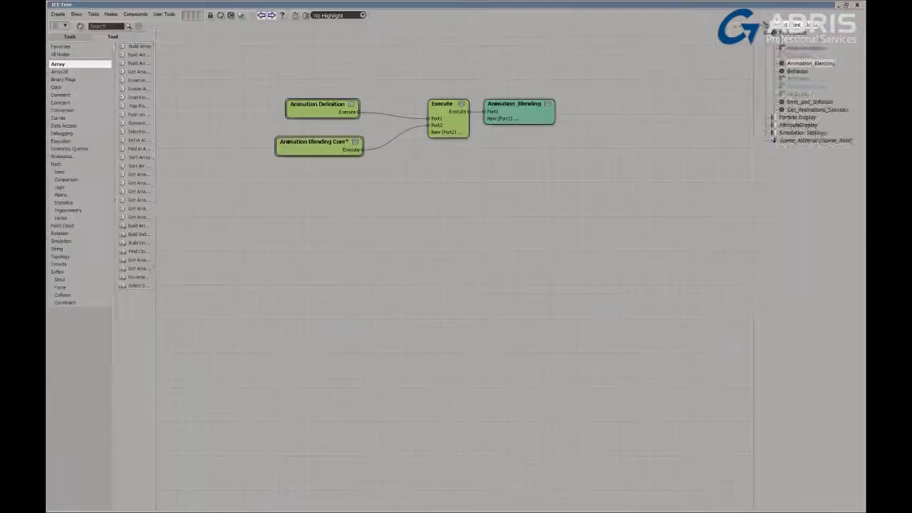
{"action": "key", "text": "a"}
{"action": "mouse_move", "coordinate": [347, 235]}
{"action": "left_mouse_down"}
{"action": "mouse_move", "coordinate": [358, 232]}
{"action": "mouse_move", "coordinate": [350, 239]}
{"action": "left_mouse_up"}
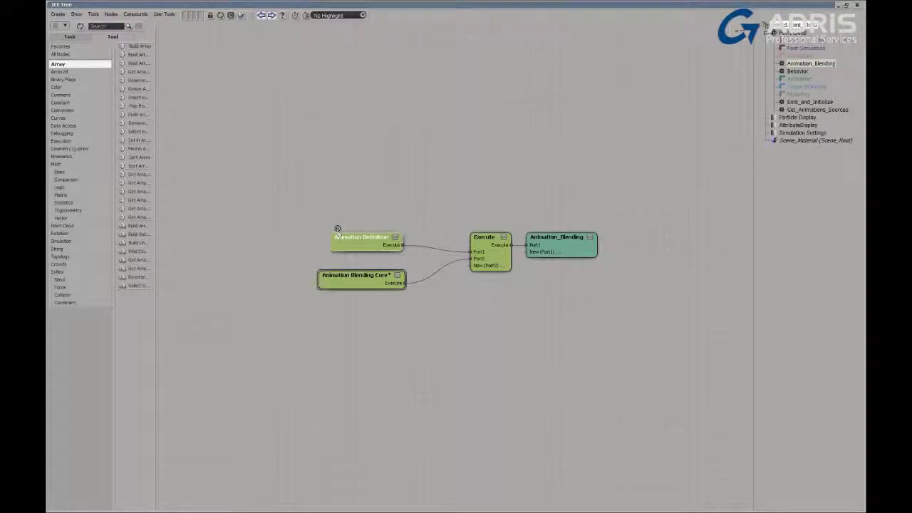
{"action": "left_click_drag", "start_coordinate": [354, 287], "coordinate": [360, 297]}
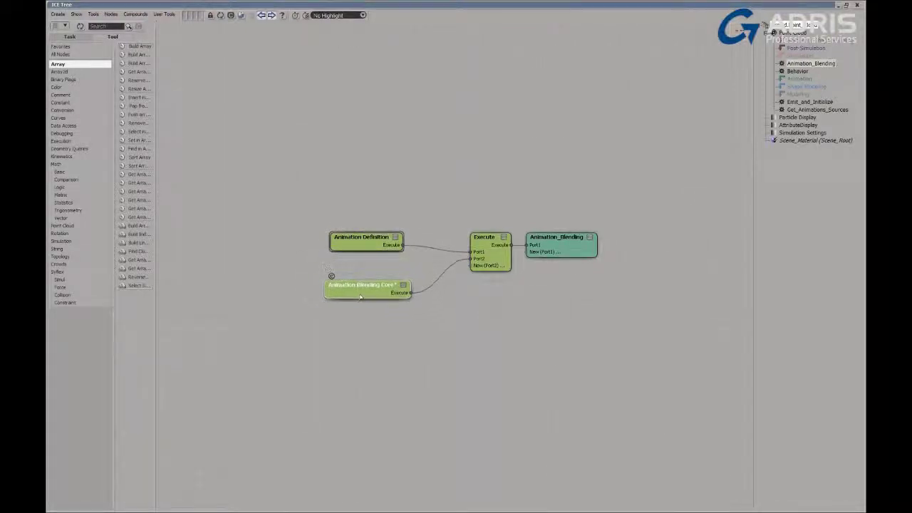
{"action": "double_click", "coordinate": [337, 230]}
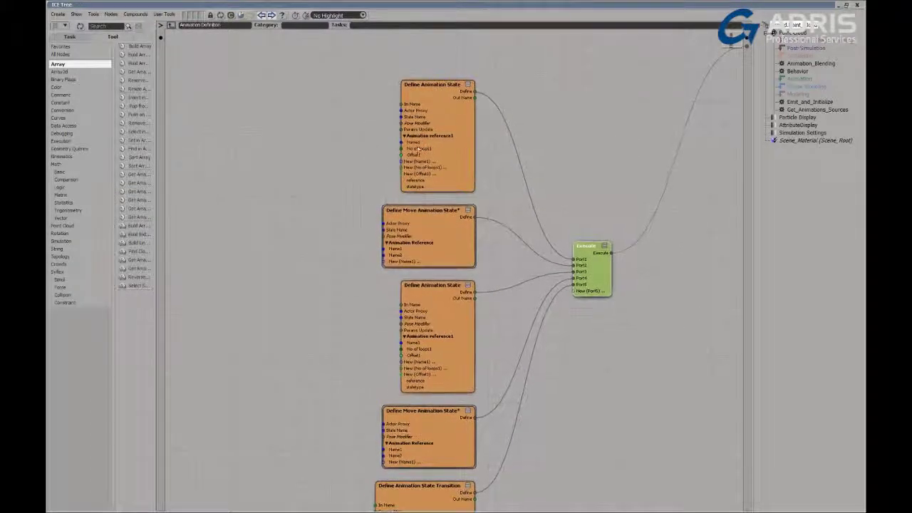
- Separate the first two animation state nodes slightly and open the first Define Animation State node's properties, moving the panel aside
{"action": "mouse_move", "coordinate": [432, 136]}
{"action": "left_mouse_down"}
{"action": "mouse_move", "coordinate": [397, 124]}
{"action": "mouse_move", "coordinate": [431, 132]}
{"action": "mouse_move", "coordinate": [443, 123]}
{"action": "left_mouse_up"}
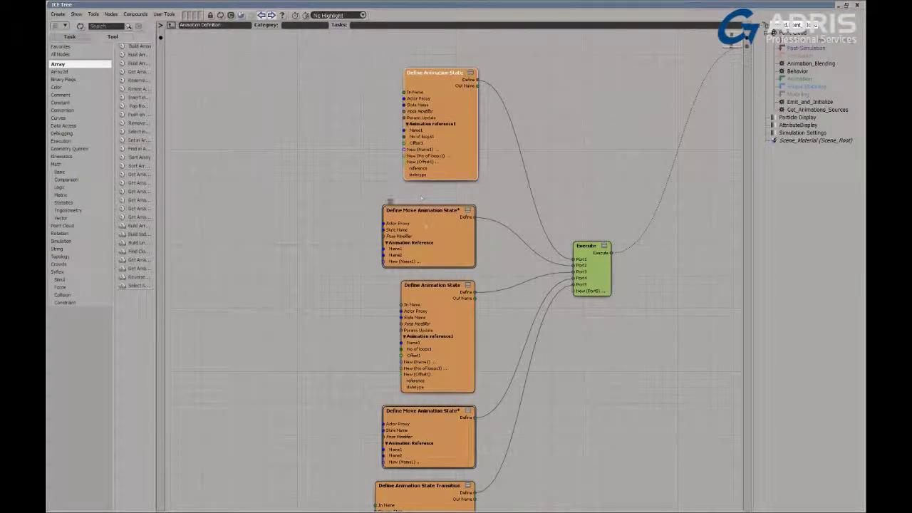
{"action": "mouse_move", "coordinate": [415, 225]}
{"action": "left_mouse_down"}
{"action": "mouse_move", "coordinate": [418, 212]}
{"action": "mouse_move", "coordinate": [418, 220]}
{"action": "left_mouse_up"}
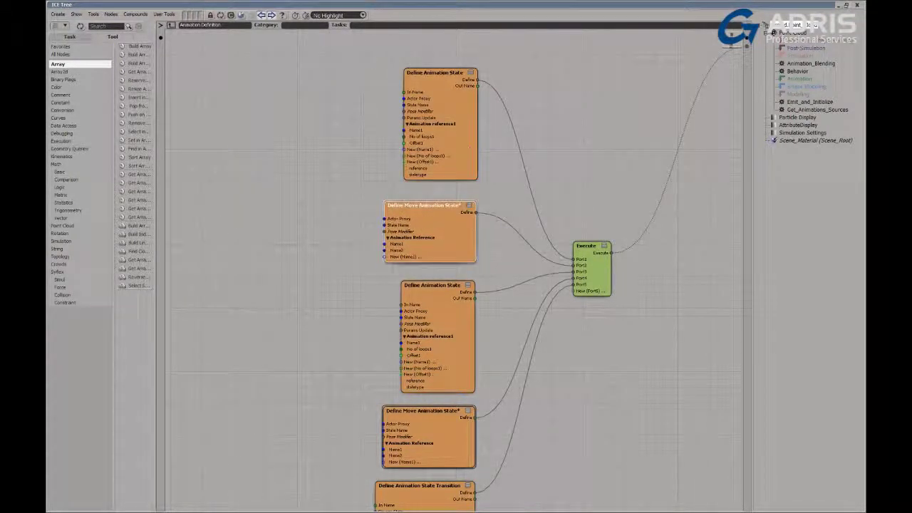
{"action": "double_click", "coordinate": [430, 120]}
{"action": "left_click_drag", "start_coordinate": [432, 56], "coordinate": [285, 31]}
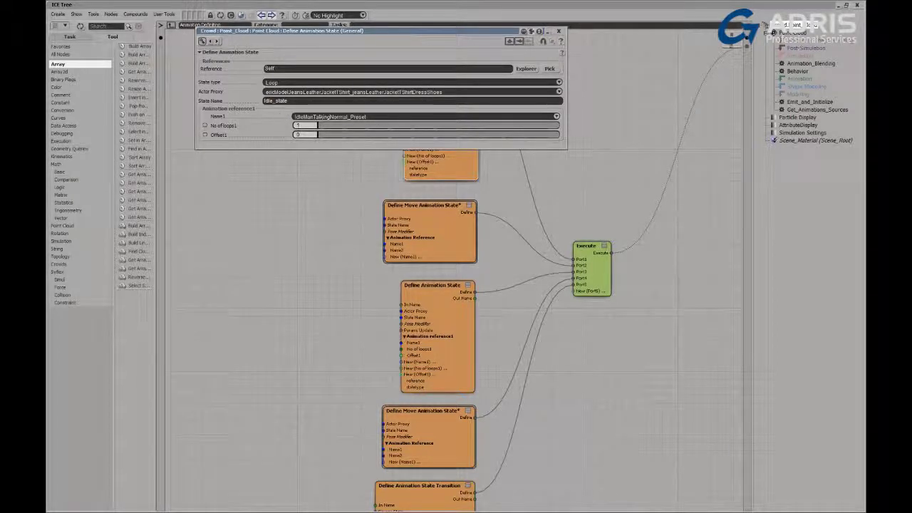
- Review the available animations and actor proxies for the male idle state, keeping the current choices, and highlight its state name
{"action": "left_click", "coordinate": [351, 118]}
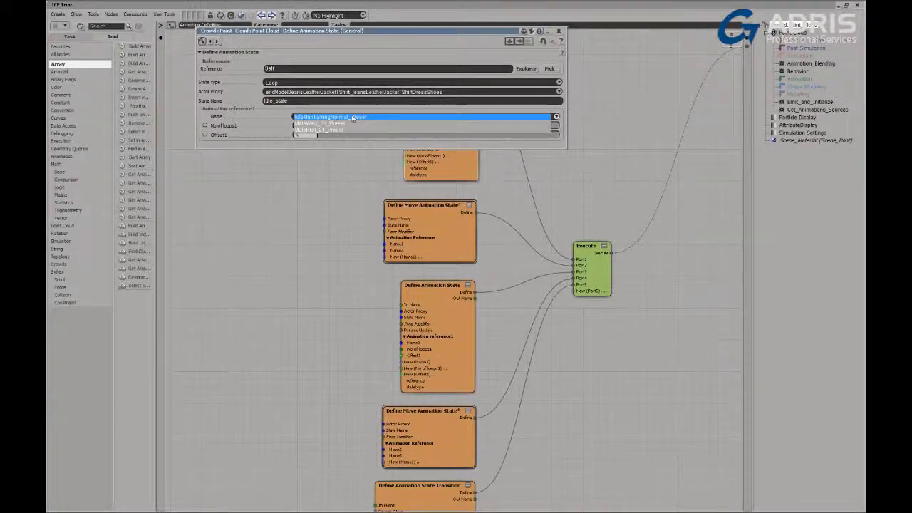
{"action": "left_click", "coordinate": [329, 118]}
{"action": "left_click", "coordinate": [289, 93]}
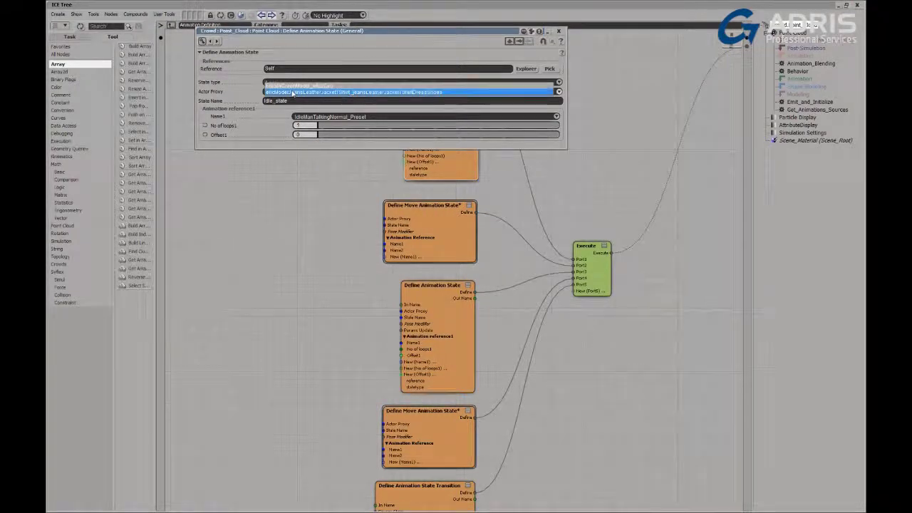
{"action": "left_click", "coordinate": [288, 94]}
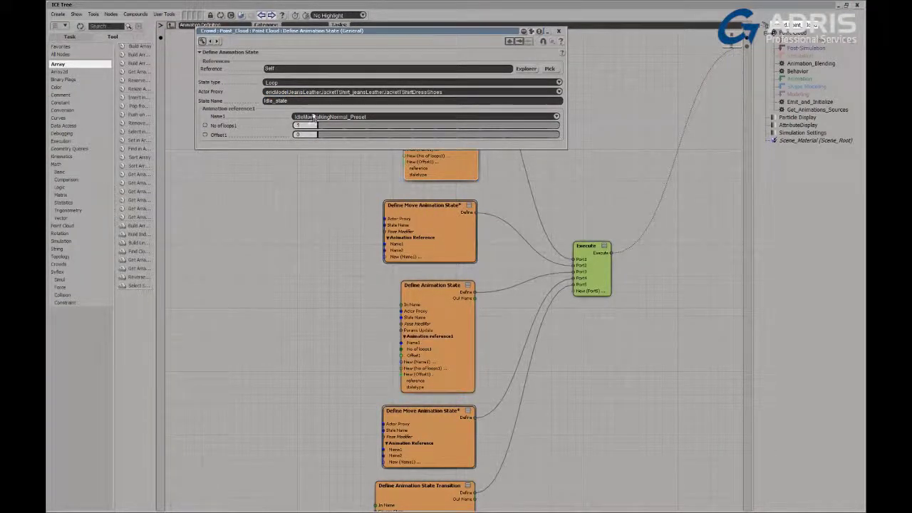
{"action": "left_click", "coordinate": [313, 118]}
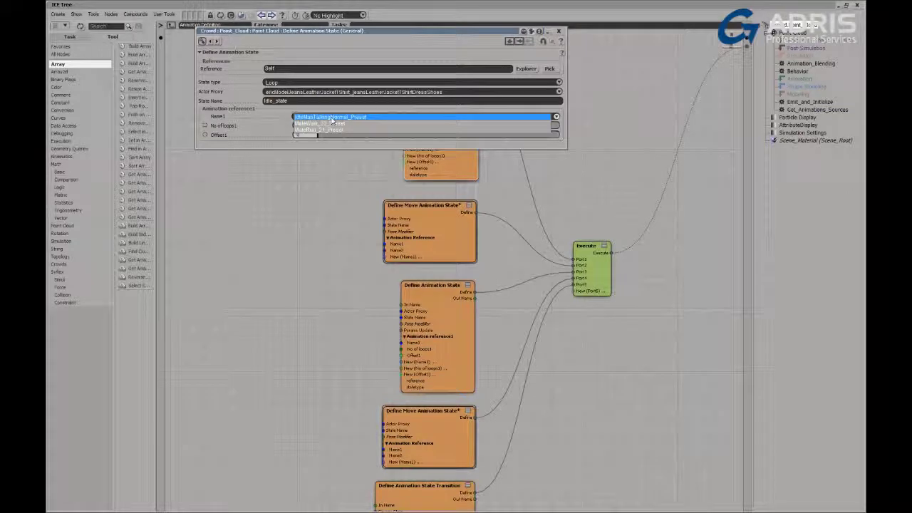
{"action": "left_click", "coordinate": [330, 119]}
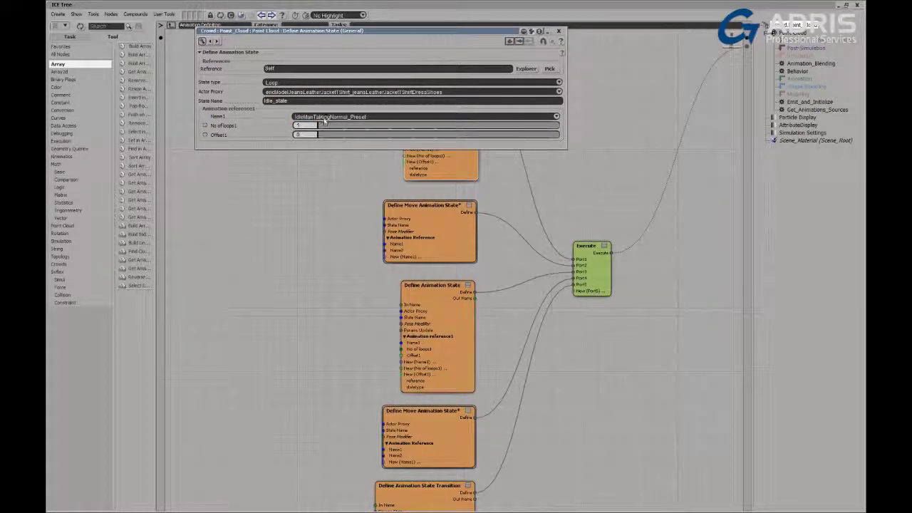
{"action": "double_click", "coordinate": [284, 100]}
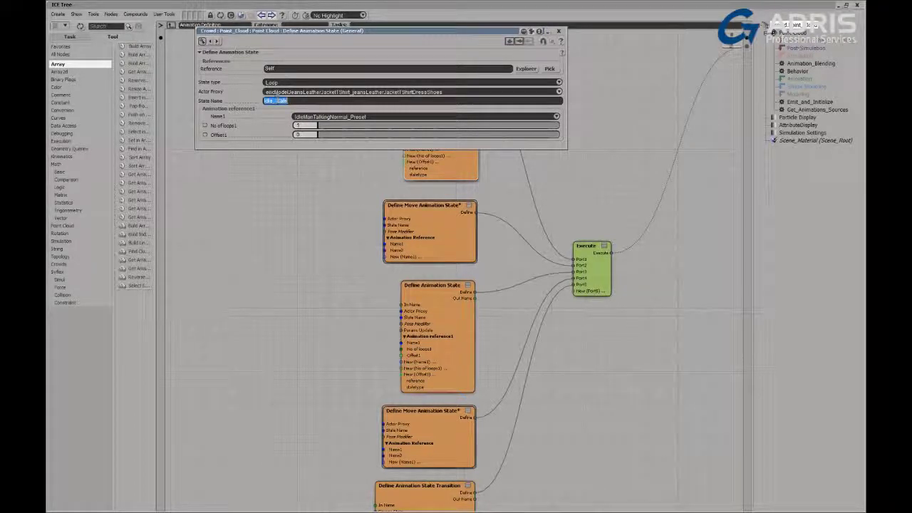
- Review the first Define Move Animation State node's actor proxy, state name and animation choices, keeping MaleWalk_33_Preset and MaleRun_21_Preset
{"action": "left_click", "coordinate": [559, 32]}
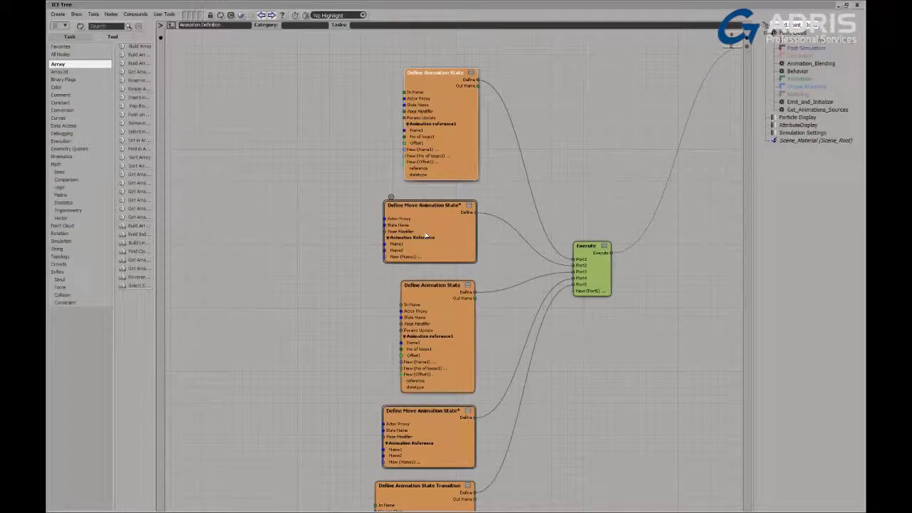
{"action": "double_click", "coordinate": [427, 231]}
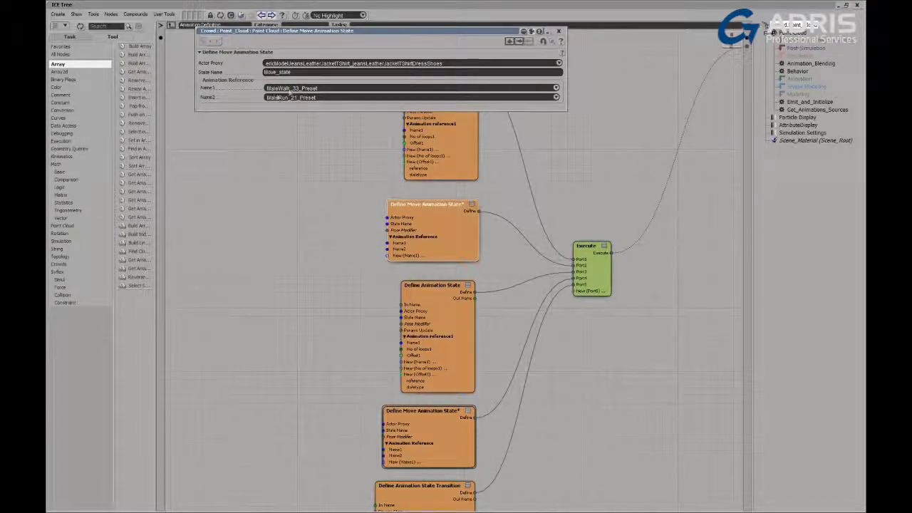
{"action": "left_click", "coordinate": [288, 65]}
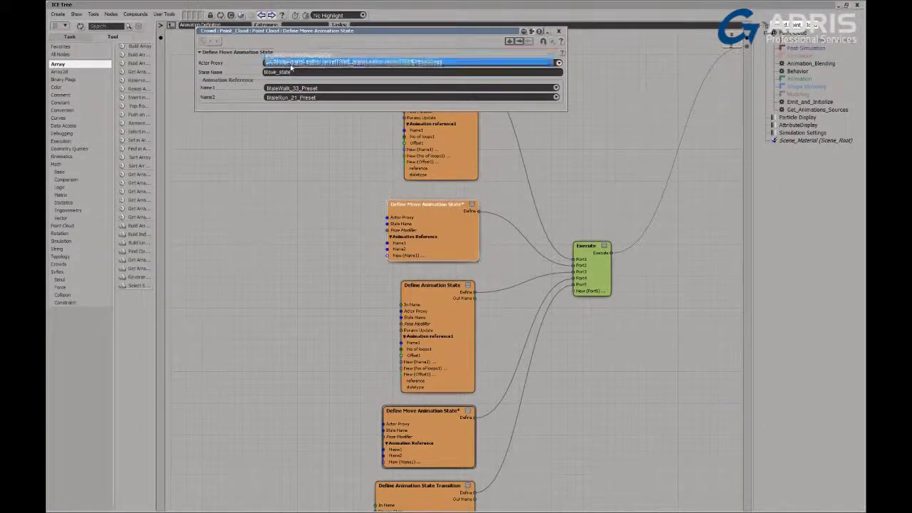
{"action": "left_click", "coordinate": [290, 65]}
{"action": "double_click", "coordinate": [292, 72]}
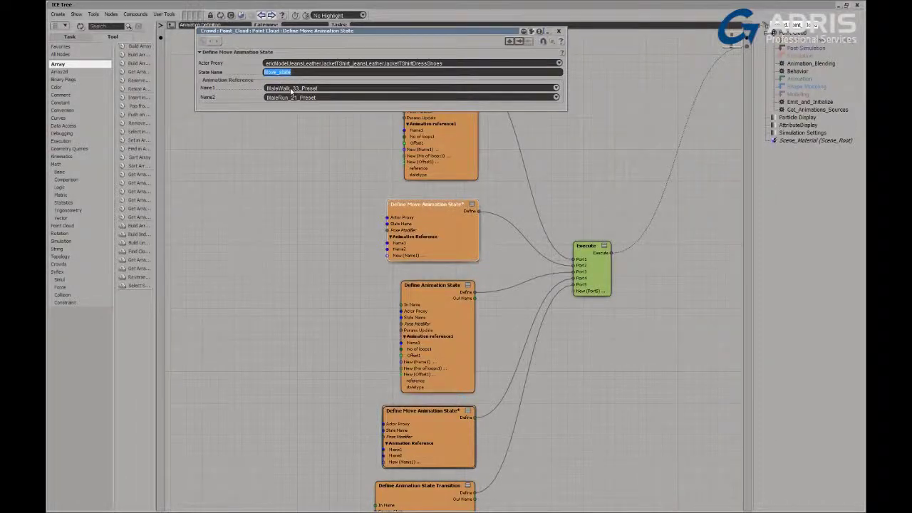
{"action": "left_click", "coordinate": [292, 90]}
{"action": "left_click", "coordinate": [292, 89]}
{"action": "left_click", "coordinate": [291, 97]}
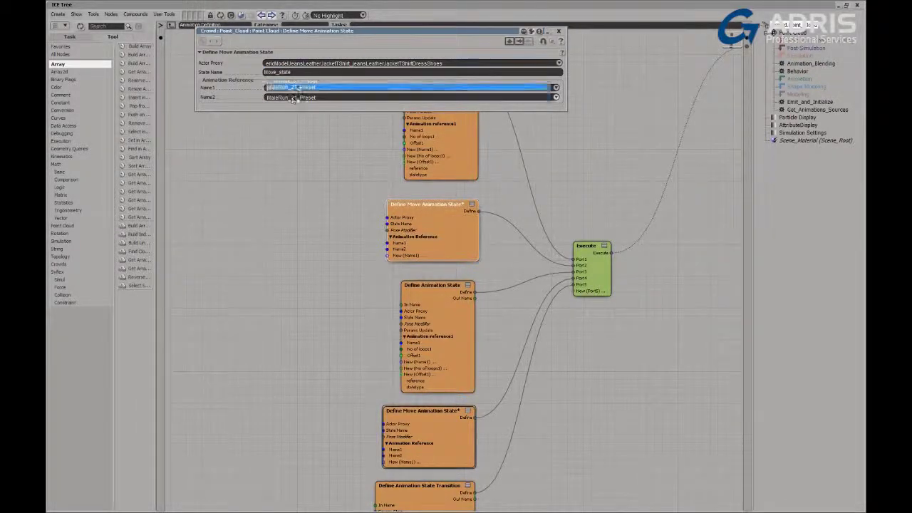
{"action": "left_click", "coordinate": [299, 98]}
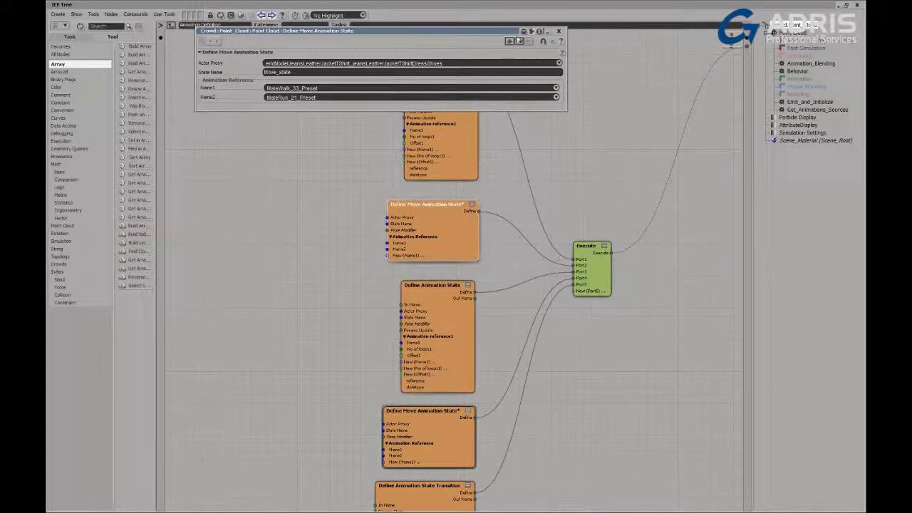
{"action": "left_click", "coordinate": [558, 32]}
- Open the second Define Animation State node's properties and review its animation choices, keeping the female cell-phone idle preset
{"action": "left_click_drag", "start_coordinate": [454, 268], "coordinate": [488, 168]}
{"action": "left_click", "coordinate": [469, 217]}
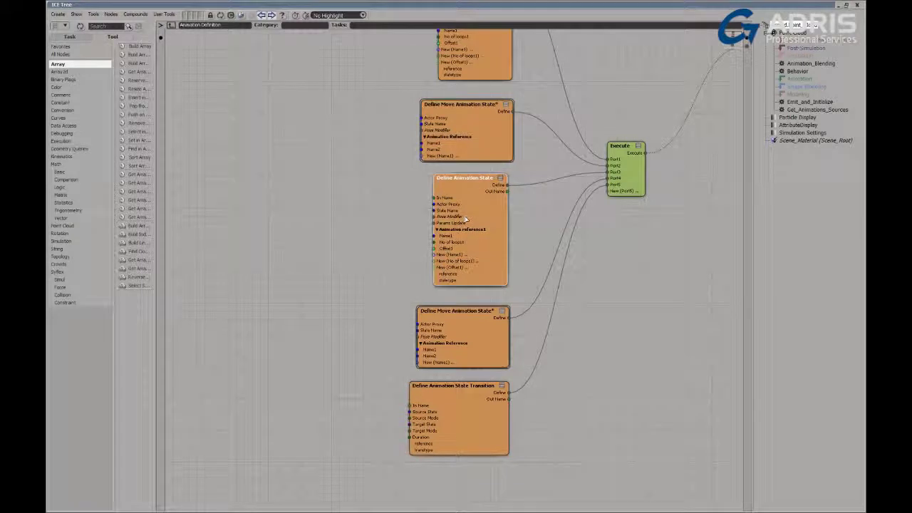
{"action": "double_click", "coordinate": [466, 218]}
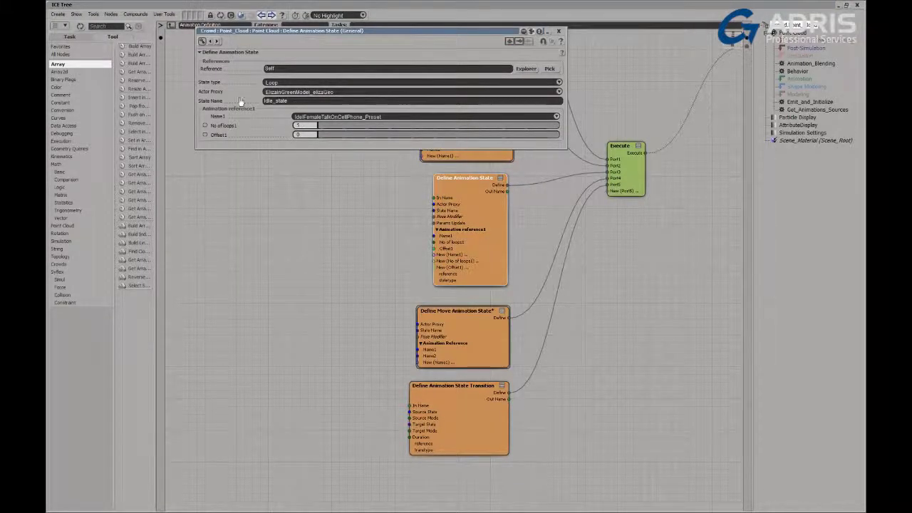
{"action": "left_click", "coordinate": [306, 117]}
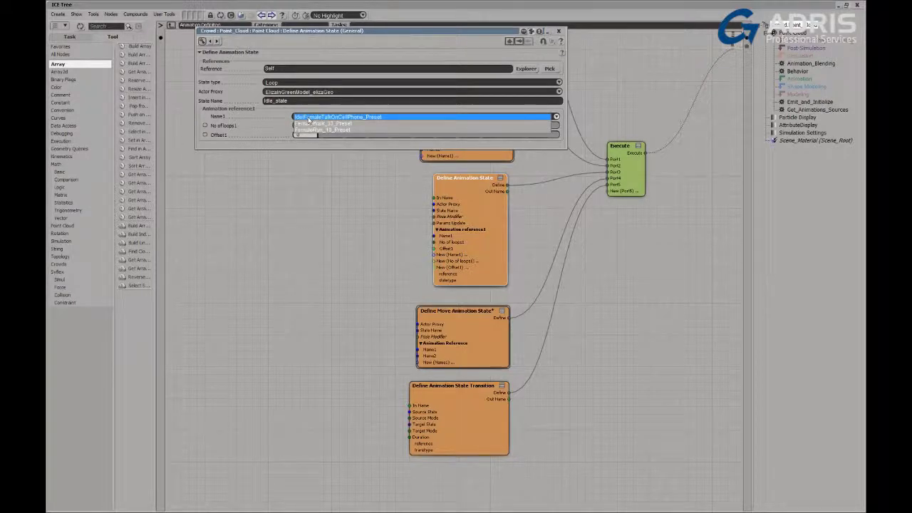
{"action": "left_click", "coordinate": [308, 118]}
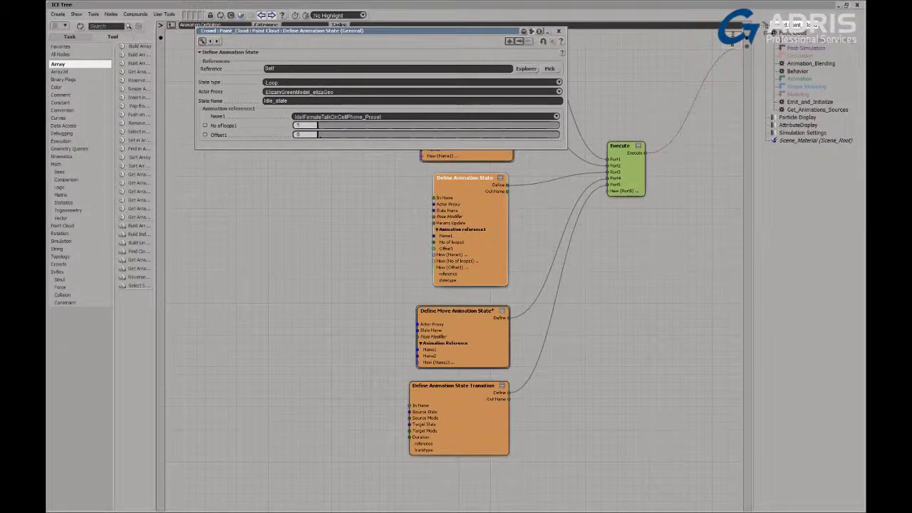
- Shift the second Define Move Animation State node slightly and inspect its female walk and run properties
{"action": "left_click_drag", "start_coordinate": [463, 336], "coordinate": [465, 330]}
{"action": "double_click", "coordinate": [465, 330]}
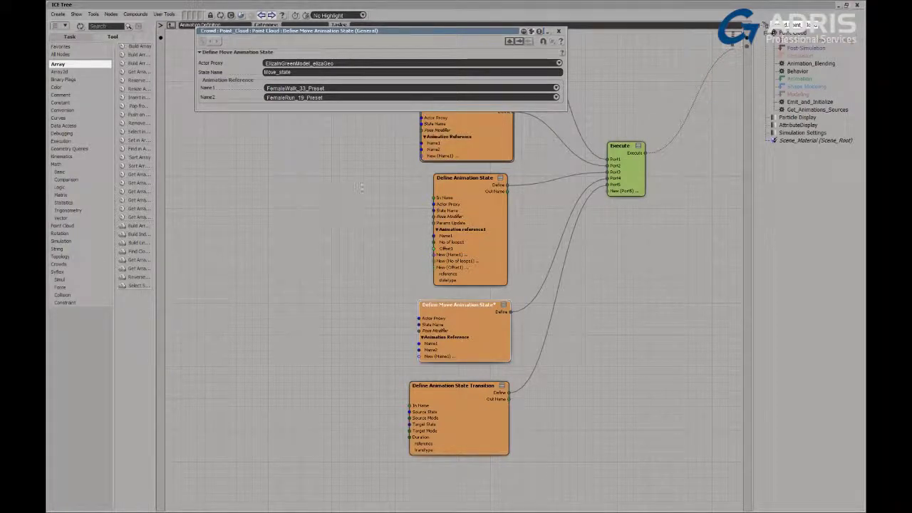
{"action": "left_click", "coordinate": [559, 31]}
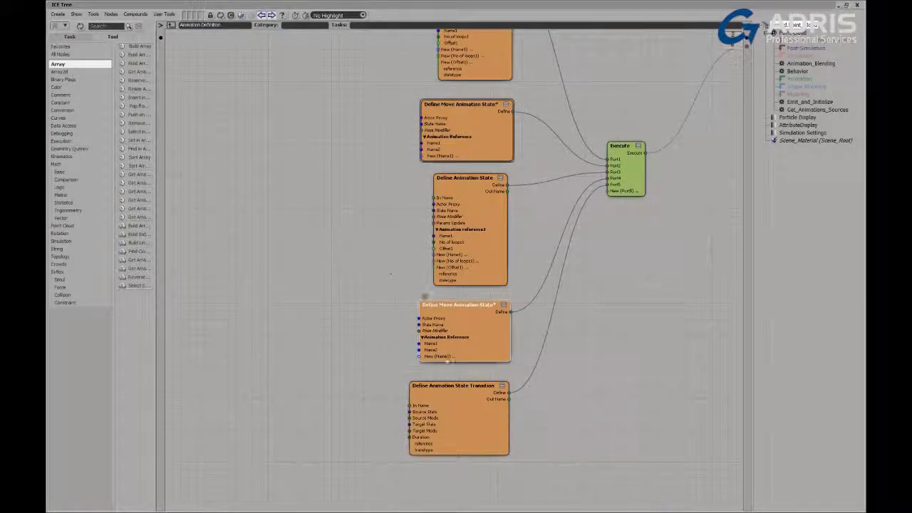
- Move the Define Animation State Transition node slightly down and review its state choices, keeping Idle_state as source and Move_state as target
{"action": "left_click_drag", "start_coordinate": [452, 421], "coordinate": [460, 440]}
{"action": "double_click", "coordinate": [460, 440]}
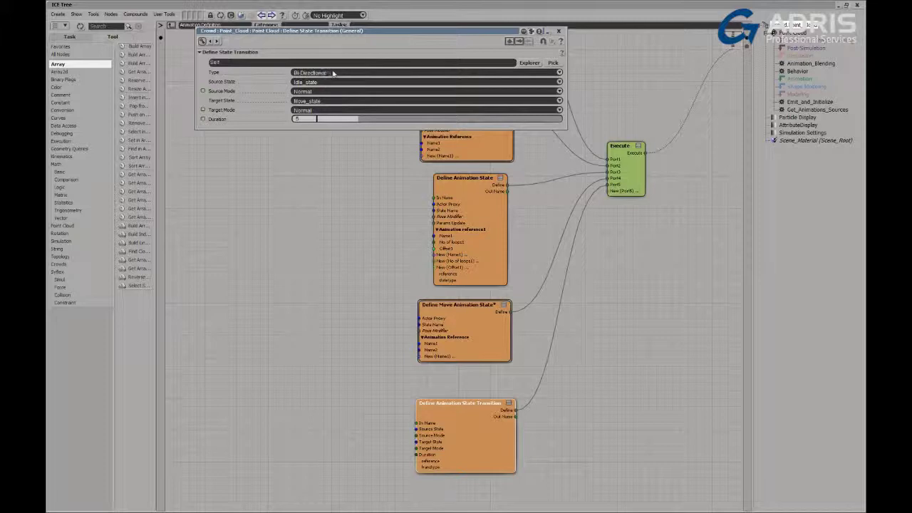
{"action": "left_click", "coordinate": [299, 83]}
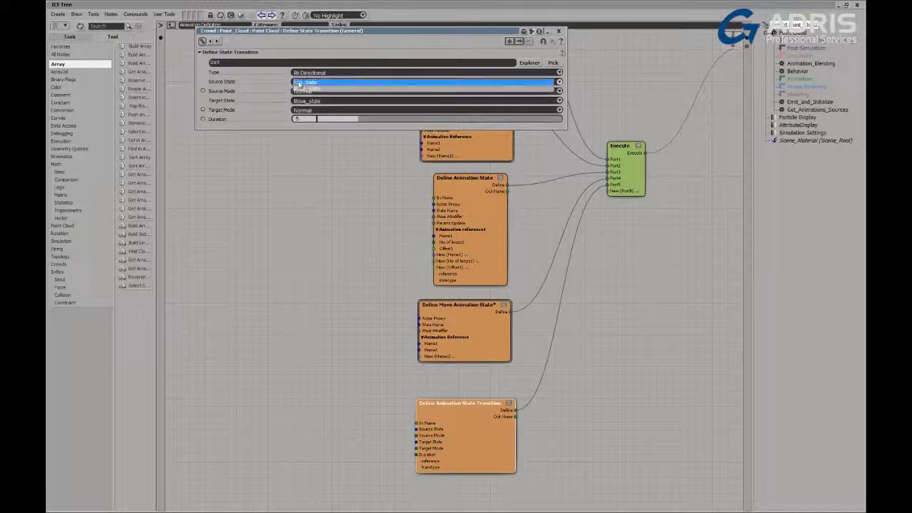
{"action": "left_click", "coordinate": [299, 83]}
{"action": "left_click", "coordinate": [297, 102]}
{"action": "left_click", "coordinate": [299, 101]}
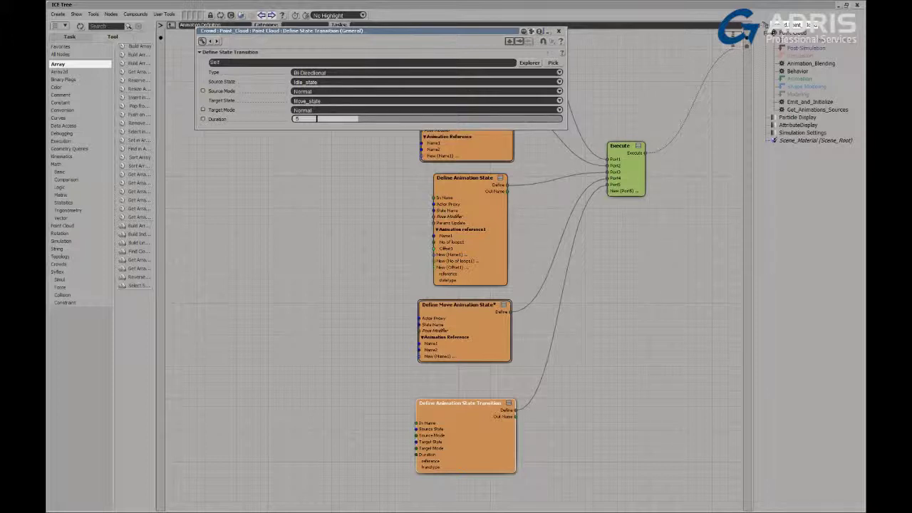
{"action": "left_click", "coordinate": [560, 31]}
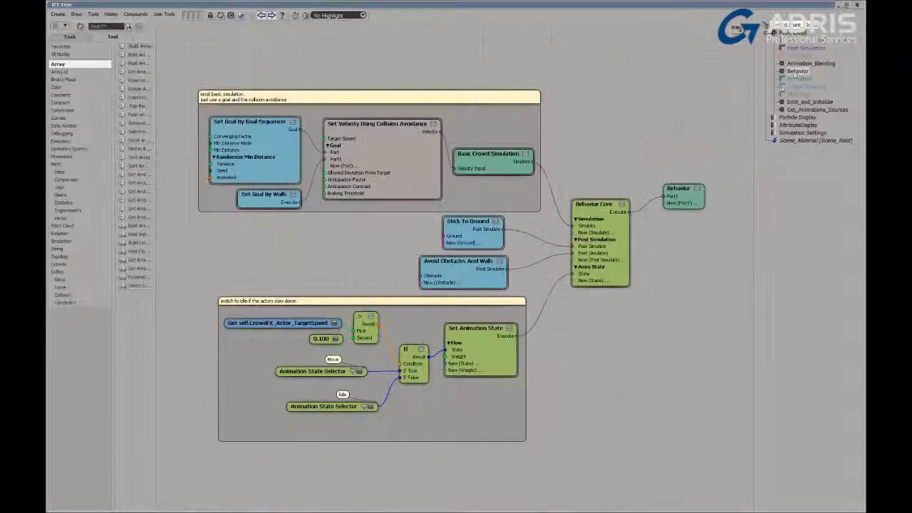
- Examine the Behavior tree, nudging Behavior Core and its simulation, velocity, wall goal, ground and obstacle nodes slightly
{"action": "middle_click_drag", "start_coordinate": [613, 265], "coordinate": [644, 267]}
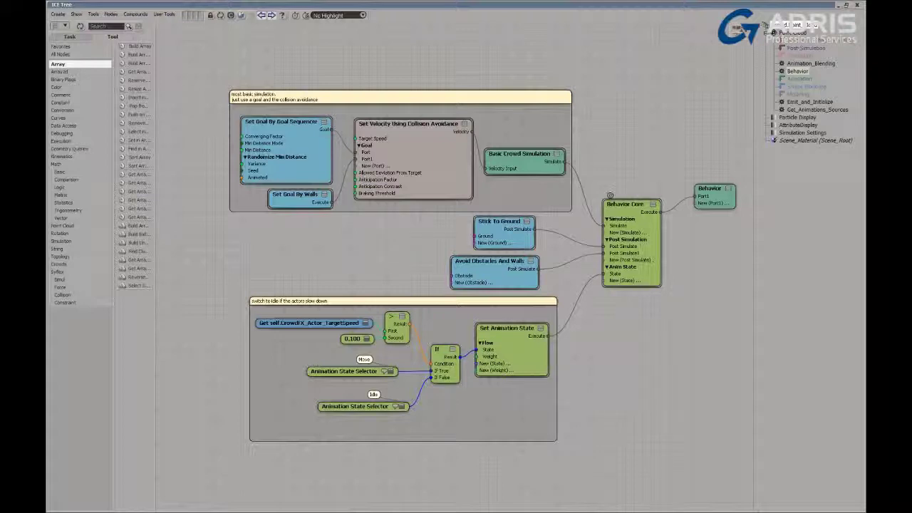
{"action": "left_click_drag", "start_coordinate": [635, 243], "coordinate": [639, 235]}
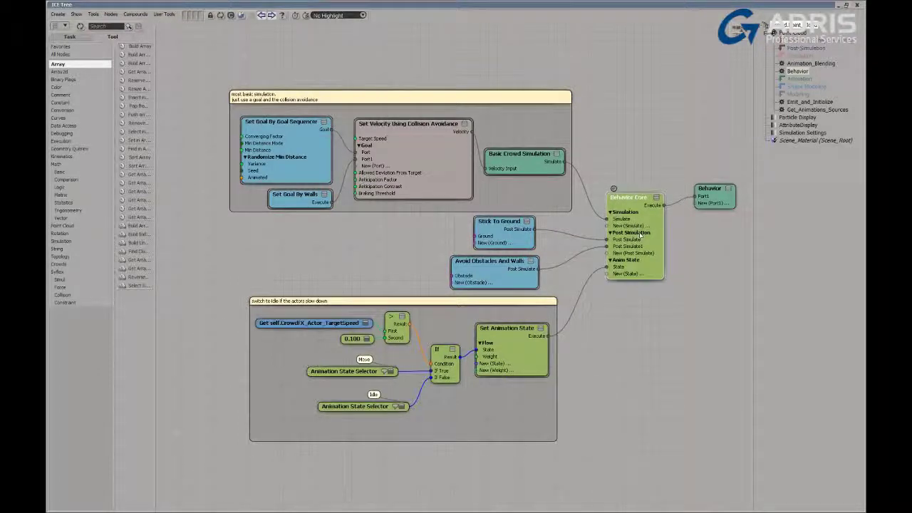
{"action": "left_click_drag", "start_coordinate": [519, 164], "coordinate": [519, 161]}
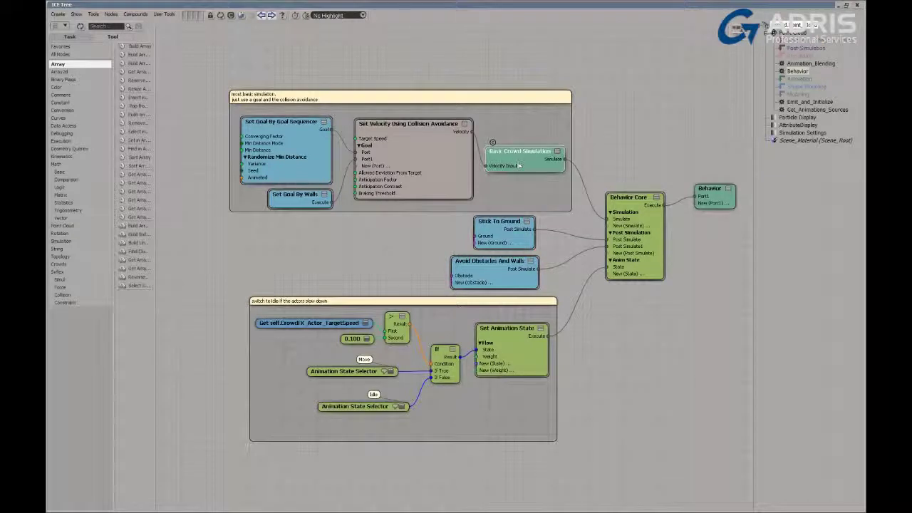
{"action": "mouse_move", "coordinate": [402, 166]}
{"action": "left_mouse_down"}
{"action": "mouse_move", "coordinate": [388, 169]}
{"action": "mouse_move", "coordinate": [400, 168]}
{"action": "left_mouse_up"}
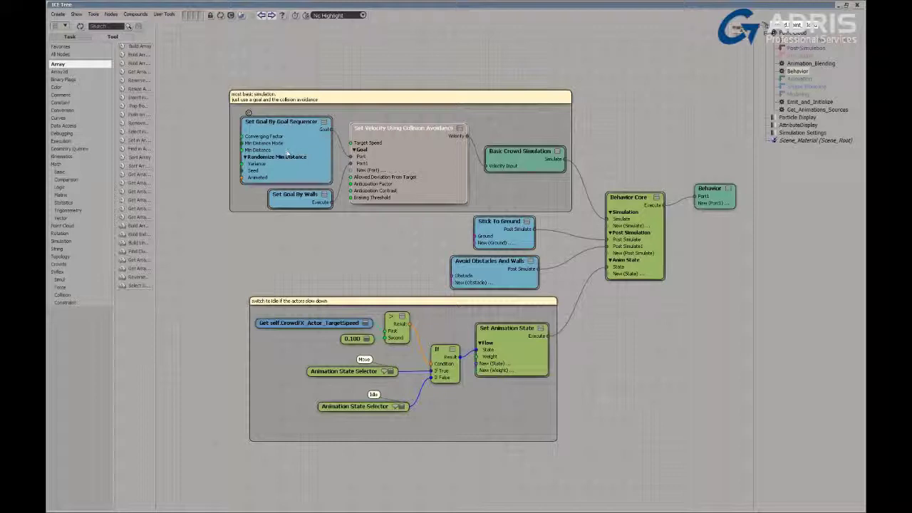
{"action": "left_click_drag", "start_coordinate": [292, 195], "coordinate": [285, 196]}
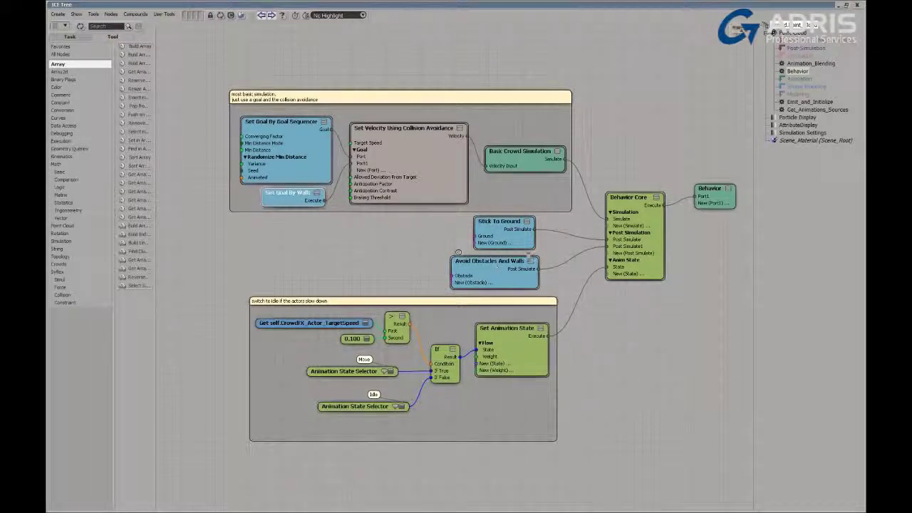
{"action": "left_click_drag", "start_coordinate": [553, 288], "coordinate": [495, 233]}
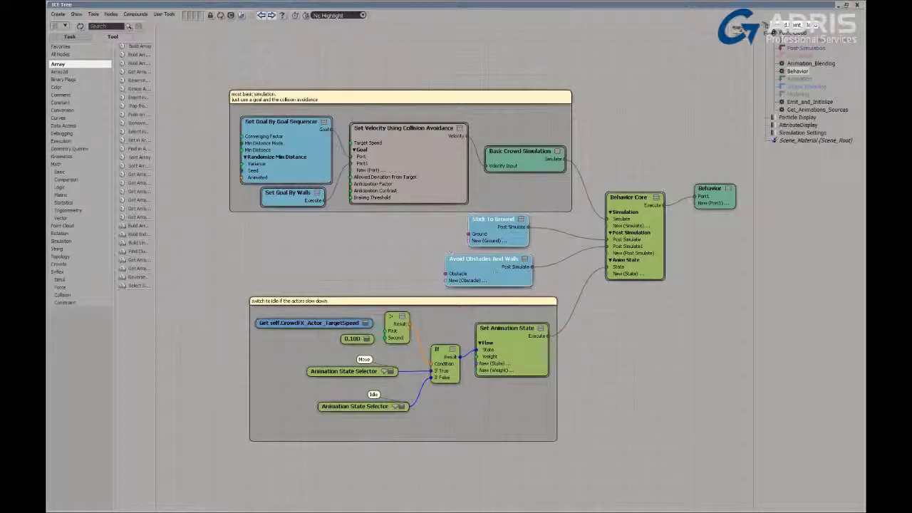
- Examine the switch-to-idle group from Set Animation State back to the target speed comparison, shifting the group and its nodes slightly
{"action": "left_click_drag", "start_coordinate": [353, 303], "coordinate": [367, 320]}
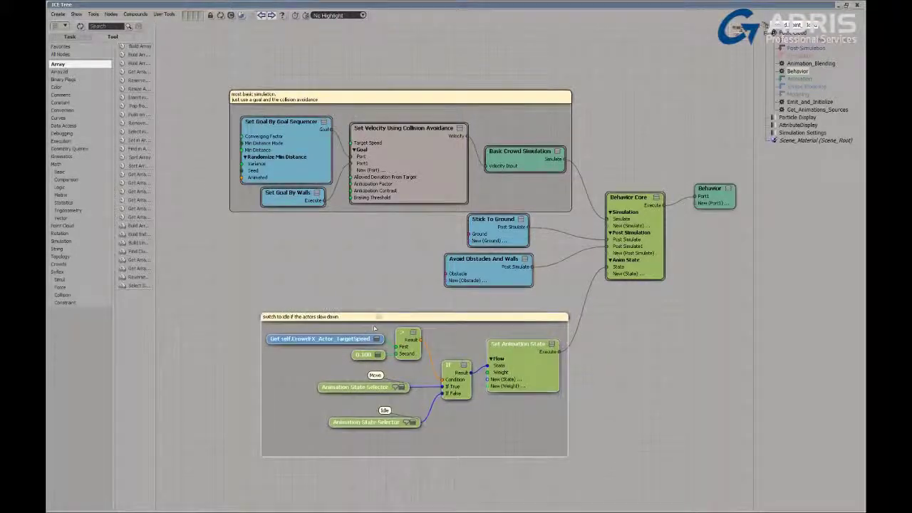
{"action": "middle_click_drag", "start_coordinate": [366, 289], "coordinate": [408, 214]}
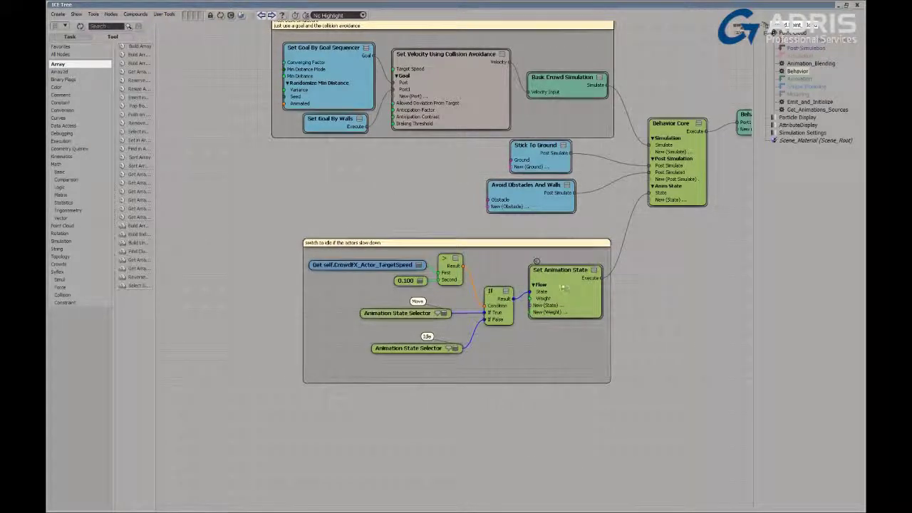
{"action": "left_click", "coordinate": [559, 291]}
{"action": "left_click_drag", "start_coordinate": [558, 289], "coordinate": [556, 288]}
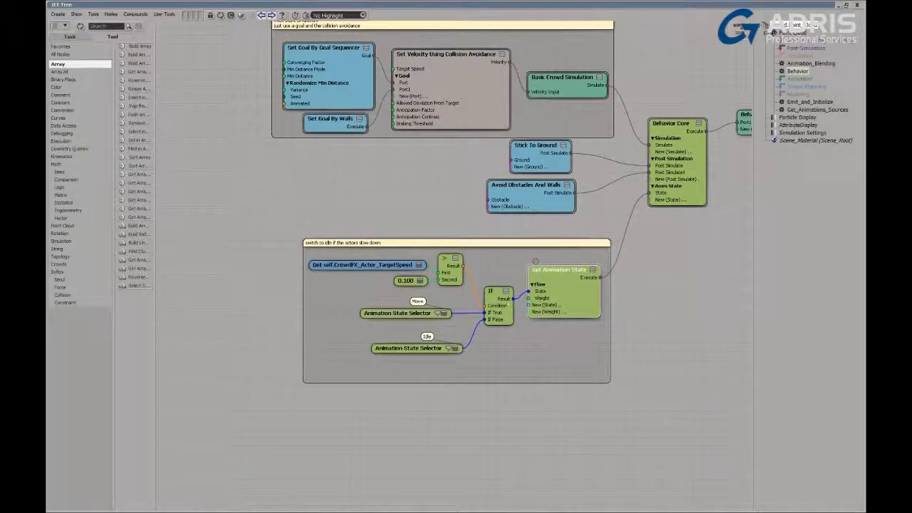
{"action": "middle_click_drag", "start_coordinate": [497, 316], "coordinate": [496, 319]}
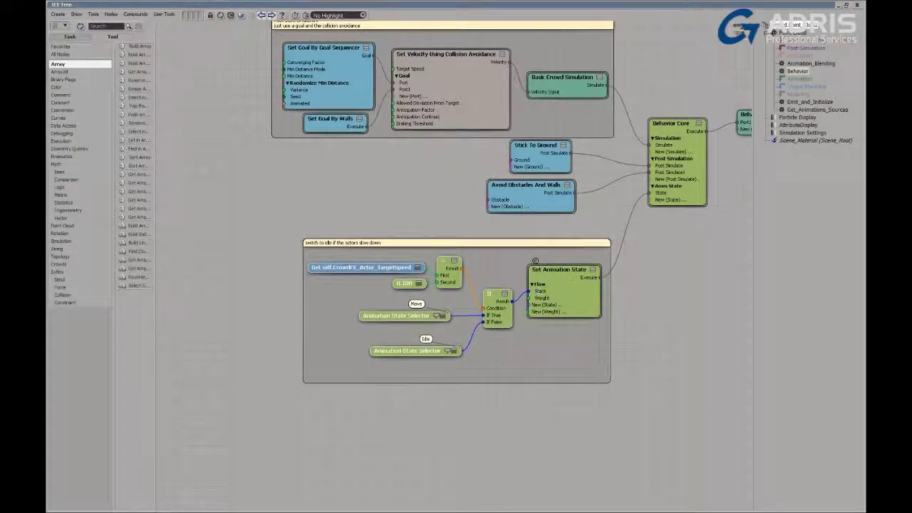
{"action": "left_click", "coordinate": [356, 291]}
{"action": "left_click_drag", "start_coordinate": [358, 267], "coordinate": [349, 266]}
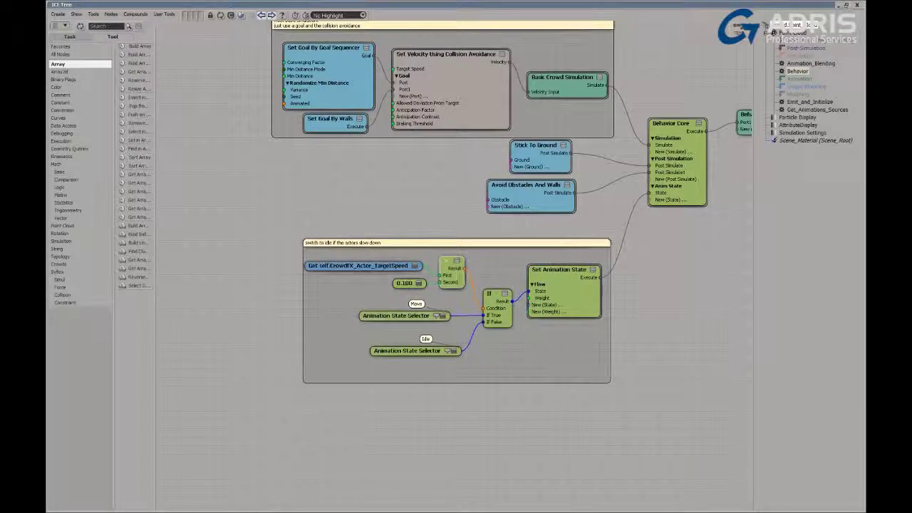
{"action": "left_click_drag", "start_coordinate": [403, 283], "coordinate": [403, 290]}
{"action": "middle_click_drag", "start_coordinate": [455, 281], "coordinate": [452, 280]}
- Review the state choices of the Move Animation State Selector, keeping Move_state, and nudge both state selectors slightly
{"action": "left_click_drag", "start_coordinate": [415, 321], "coordinate": [408, 315]}
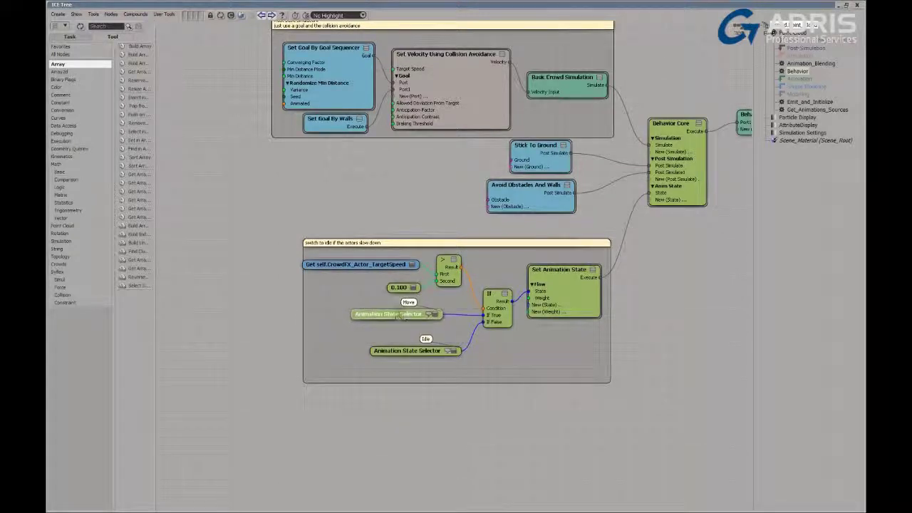
{"action": "double_click", "coordinate": [409, 315]}
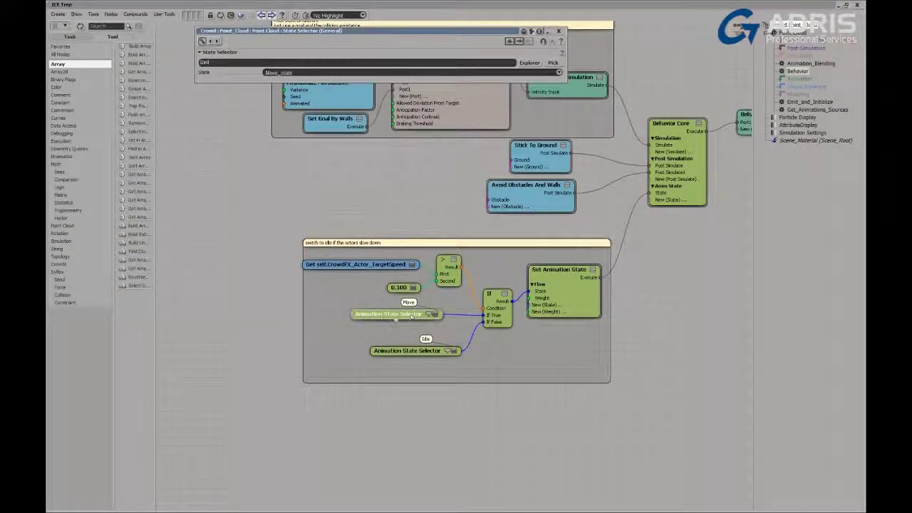
{"action": "left_click", "coordinate": [296, 73]}
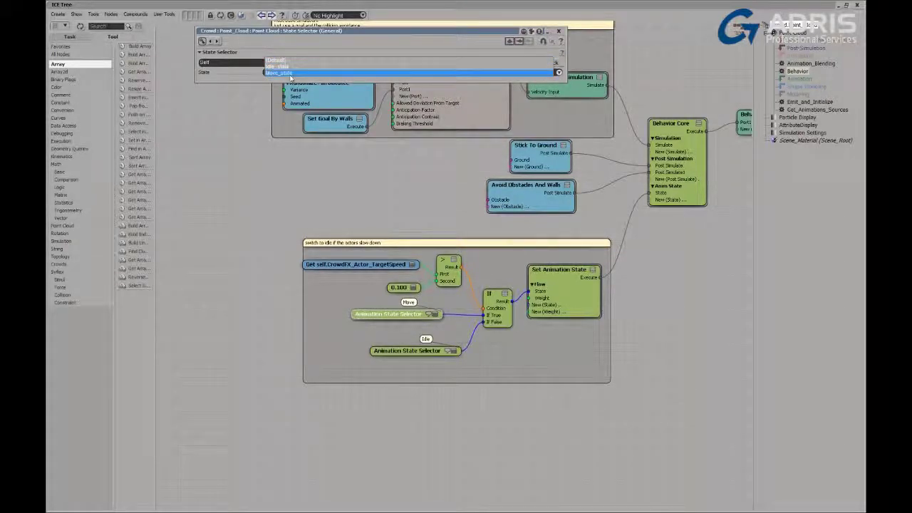
{"action": "left_click", "coordinate": [290, 74]}
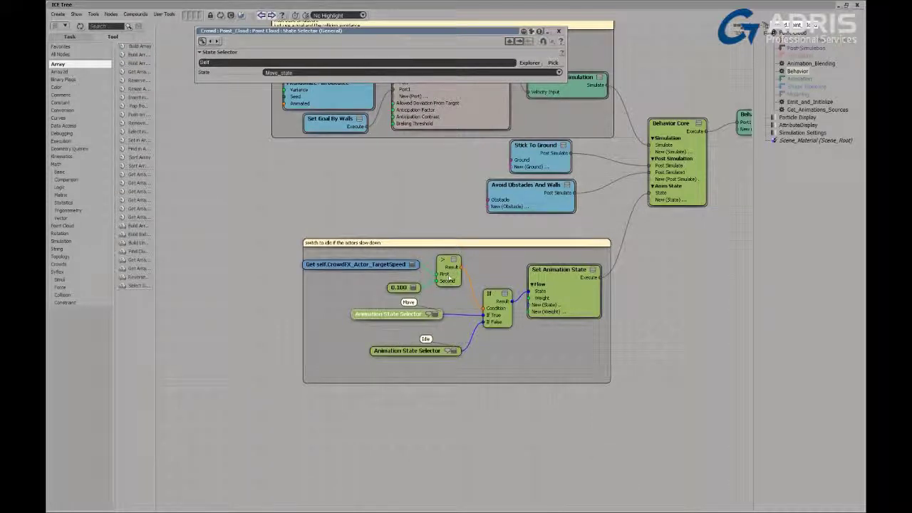
{"action": "left_click_drag", "start_coordinate": [448, 281], "coordinate": [396, 290]}
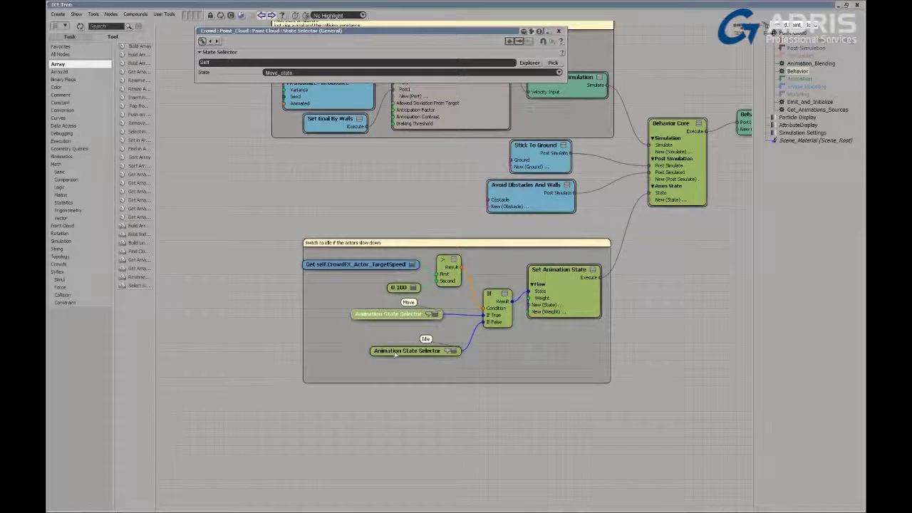
{"action": "left_click_drag", "start_coordinate": [395, 352], "coordinate": [390, 354]}
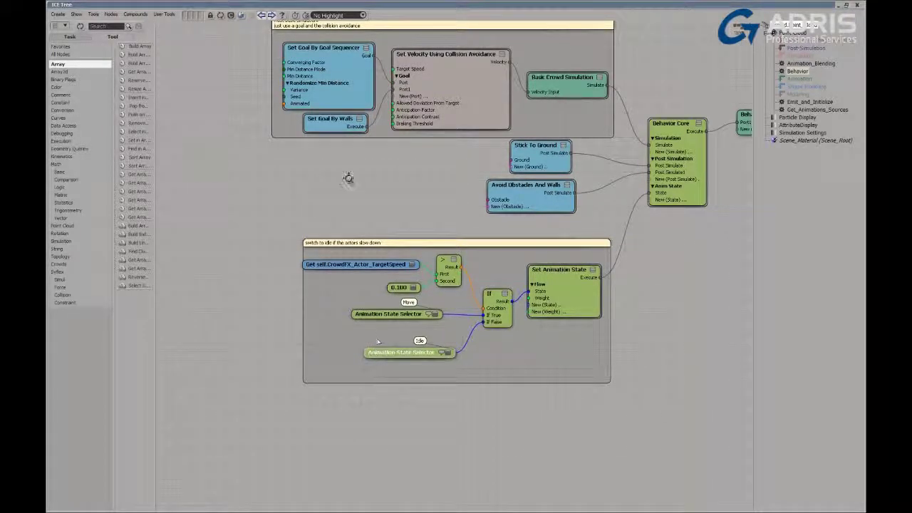
- Shift the Set Goal By Goal Sequencer node slightly and inspect the Set Velocity Using Collision Avoidance properties
{"action": "middle_click_drag", "start_coordinate": [348, 178], "coordinate": [403, 293]}
{"action": "left_click_drag", "start_coordinate": [346, 154], "coordinate": [335, 158]}
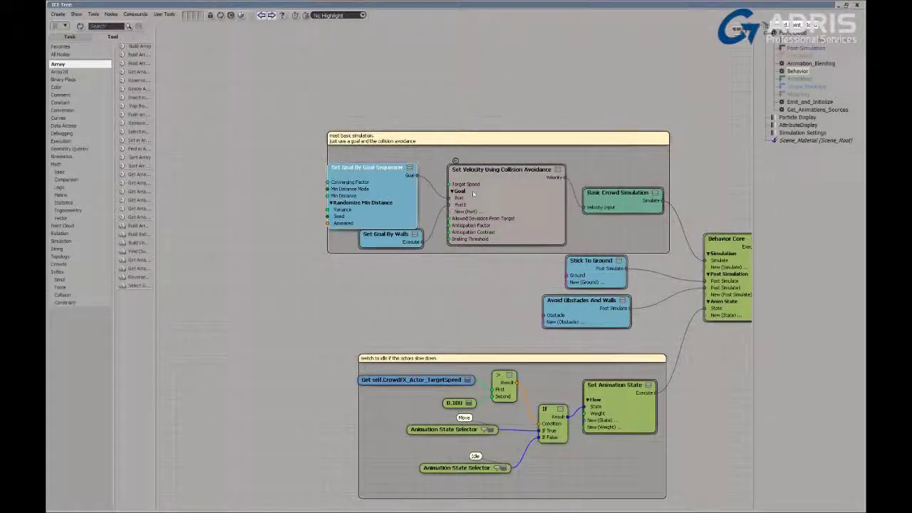
{"action": "double_click", "coordinate": [455, 160]}
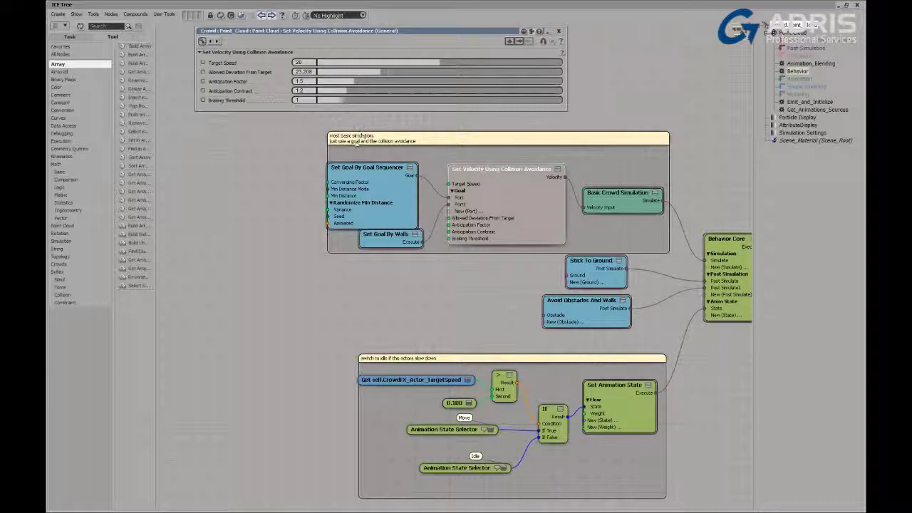
{"action": "left_click_drag", "start_coordinate": [372, 195], "coordinate": [379, 182]}
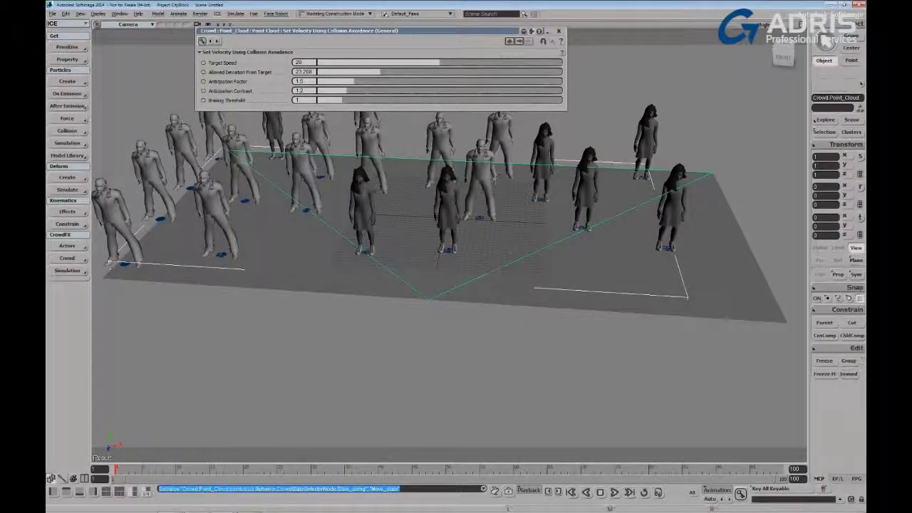
{"action": "left_click", "coordinate": [559, 30]}
- Bring the whole crowd into view and show the CrowdFX simulation commands at New Pedestrian Crowd
{"action": "key", "text": "z"}
{"action": "left_click_drag", "start_coordinate": [365, 320], "coordinate": [372, 346]}
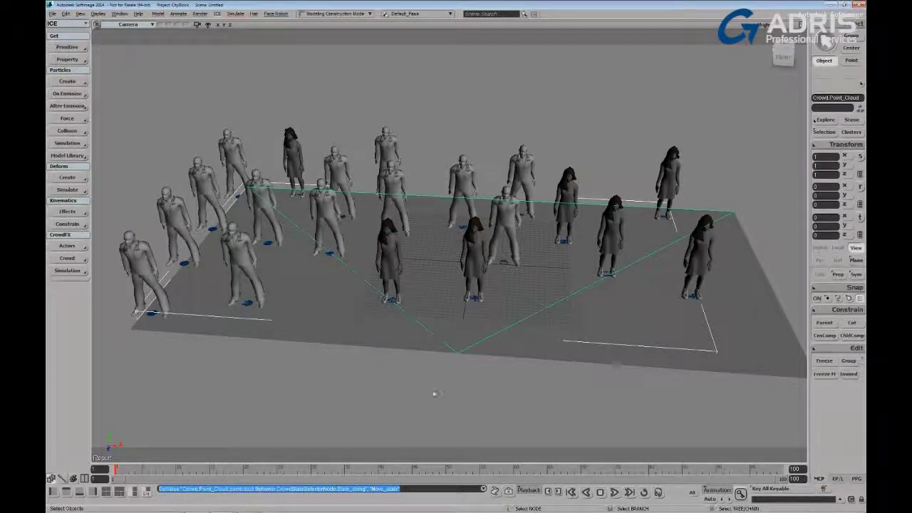
{"action": "left_click", "coordinate": [67, 271]}
{"action": "left_click", "coordinate": [128, 300]}
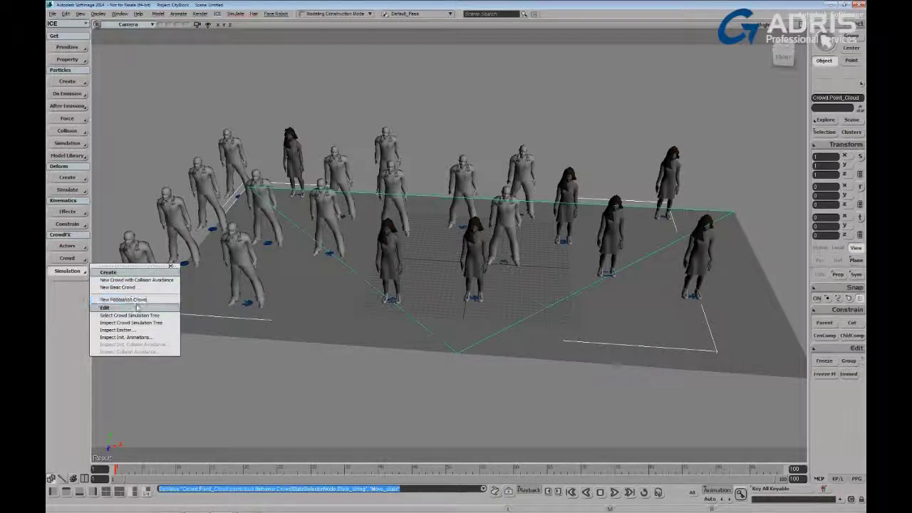